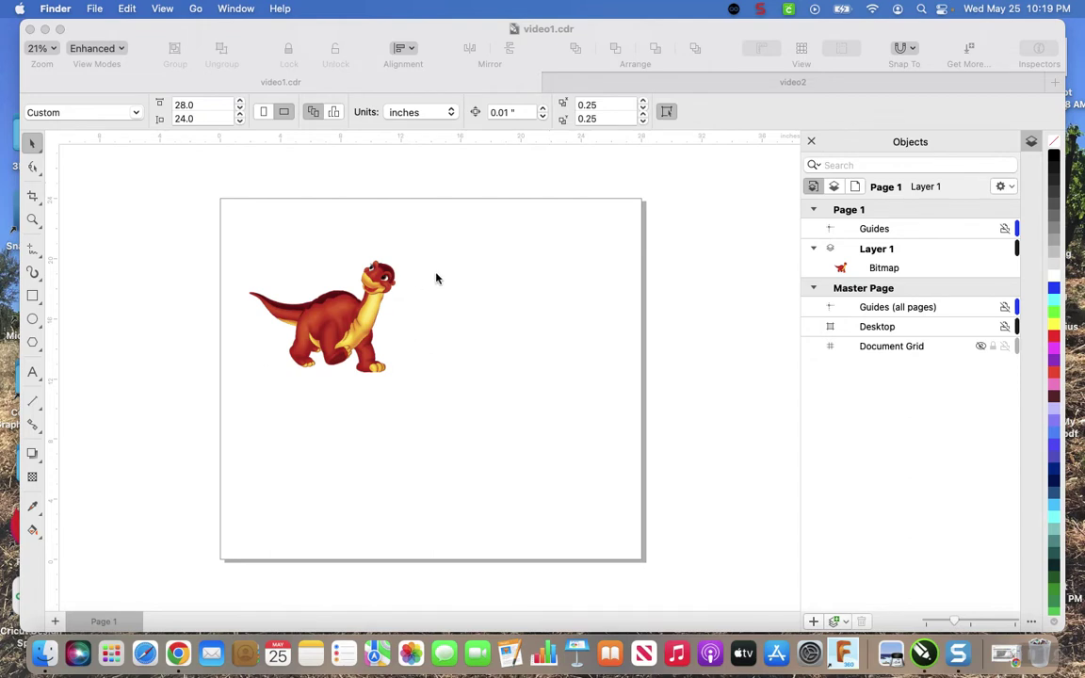
Bring the CorelDRAW window with video1.cdr and its dinosaur bitmap to the front
{"action": "left_click", "coordinate": [337, 308]}
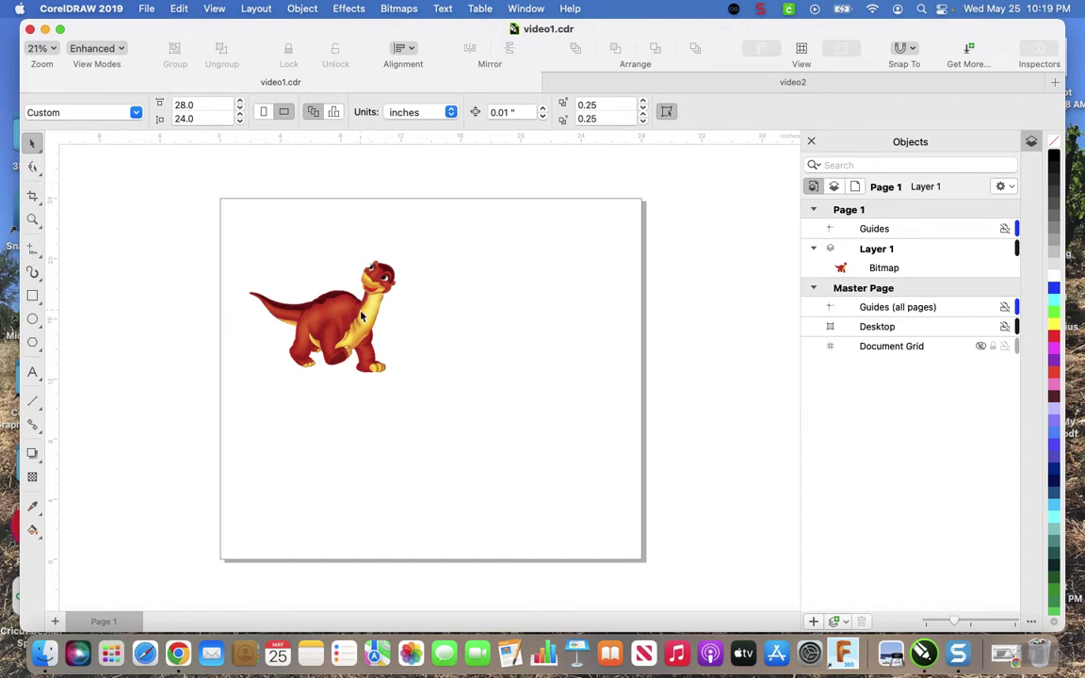
Select the 10.0 × 7.622 inch dinosaur bitmap on the page
{"action": "left_click", "coordinate": [336, 316]}
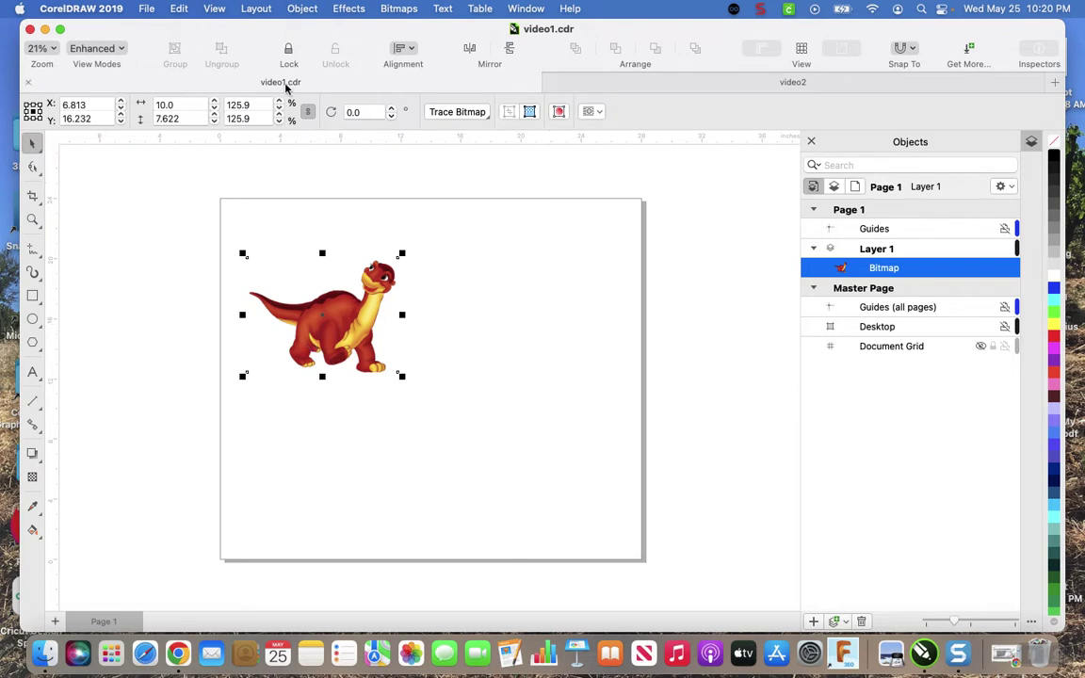
Paste the dinosaur bitmap into the empty video2 document at the same size and position
{"action": "left_click", "coordinate": [793, 84]}
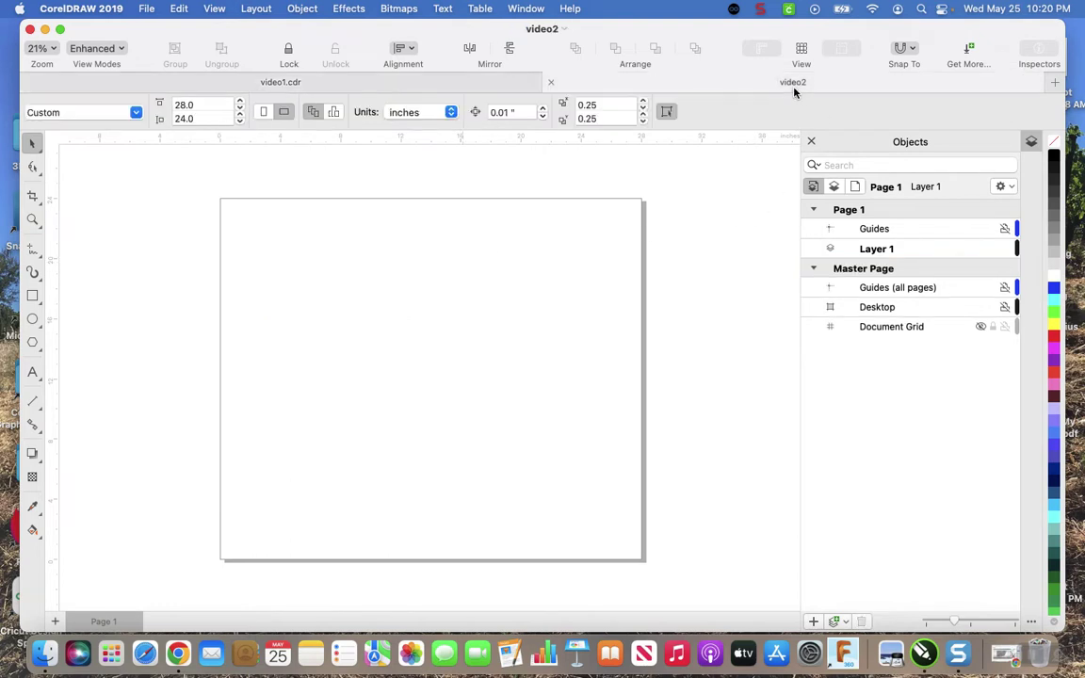
{"action": "left_click", "coordinate": [311, 84]}
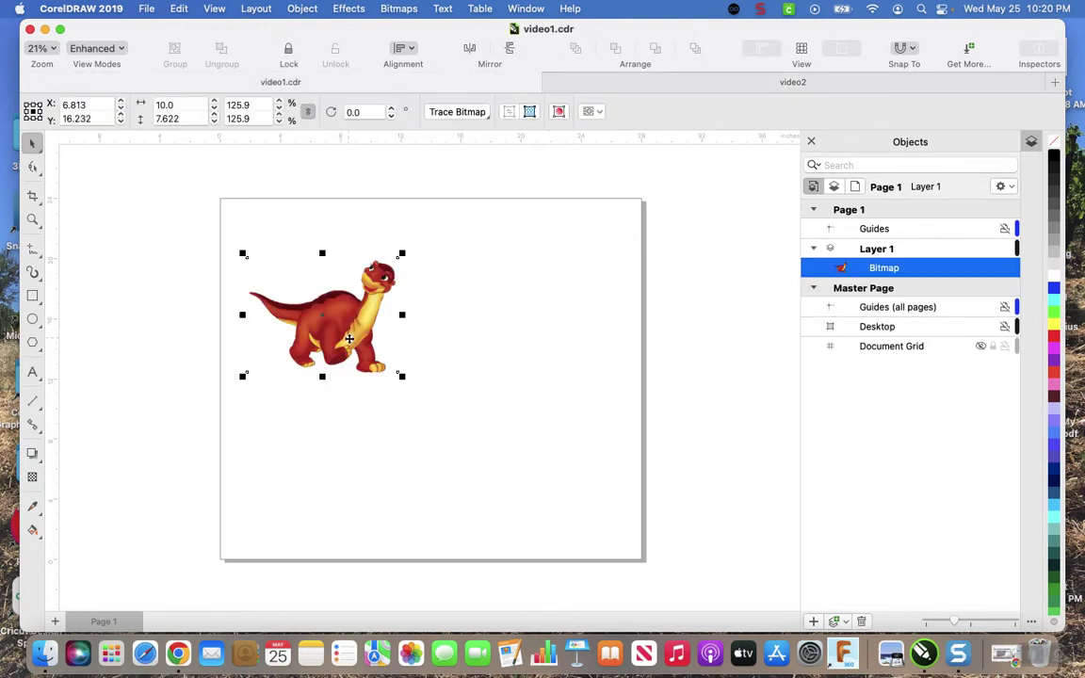
{"action": "left_click", "coordinate": [789, 84]}
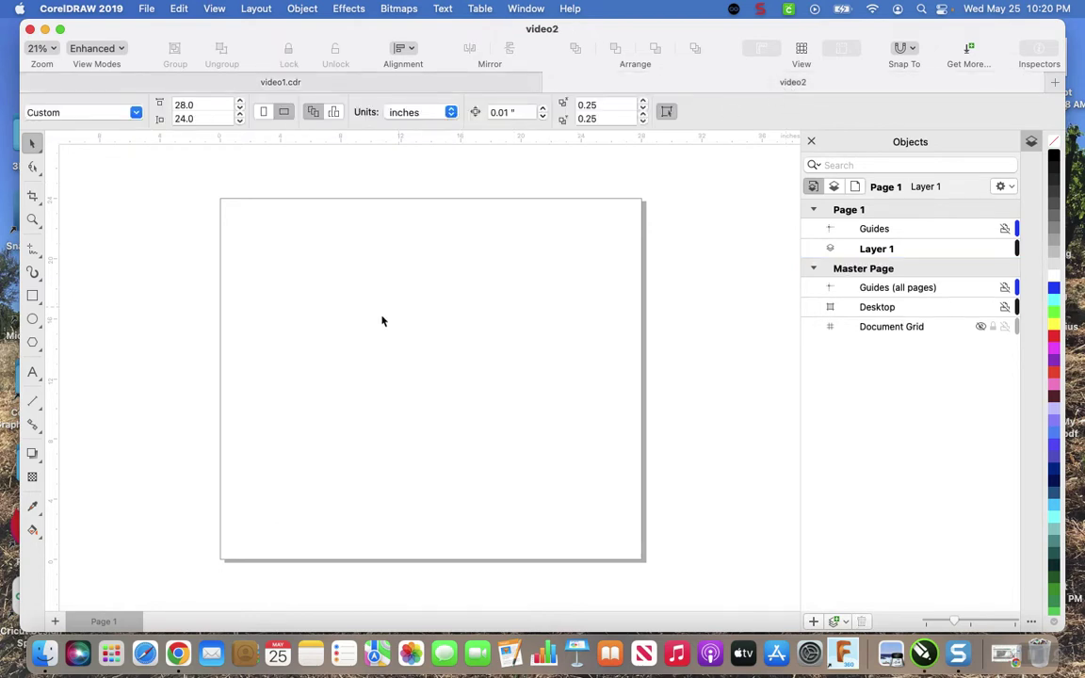
{"action": "key", "text": "super+v"}
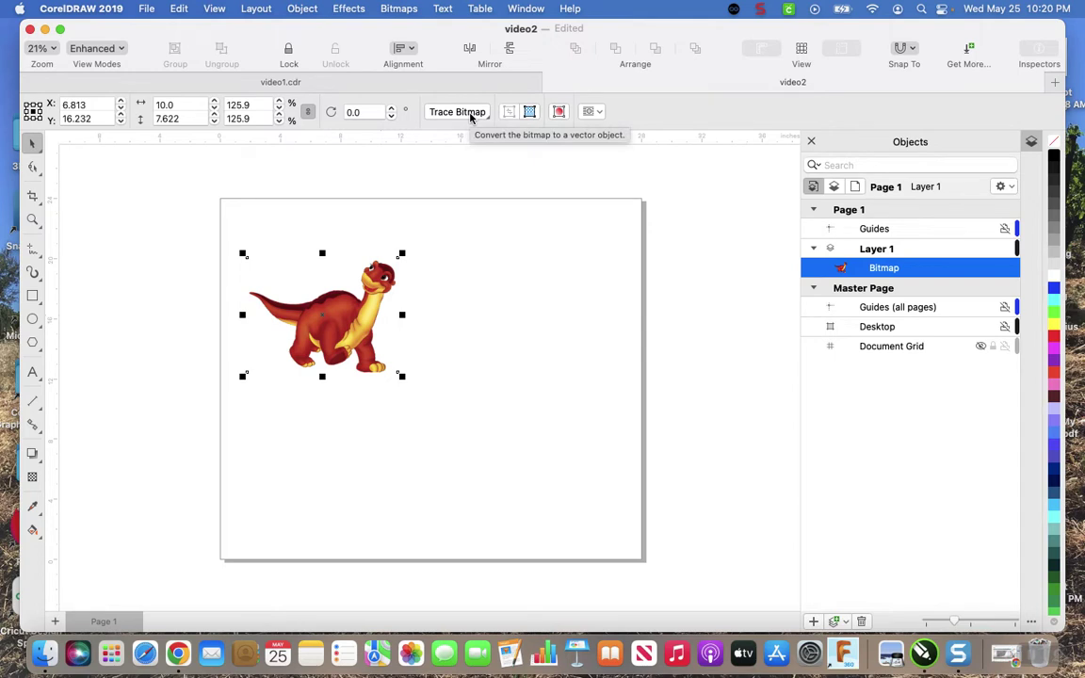
Outline-trace the bitmap as Line Art, previewed with Wireframe Overlay, at detail 95, smoothing 25
{"action": "left_click", "coordinate": [471, 117]}
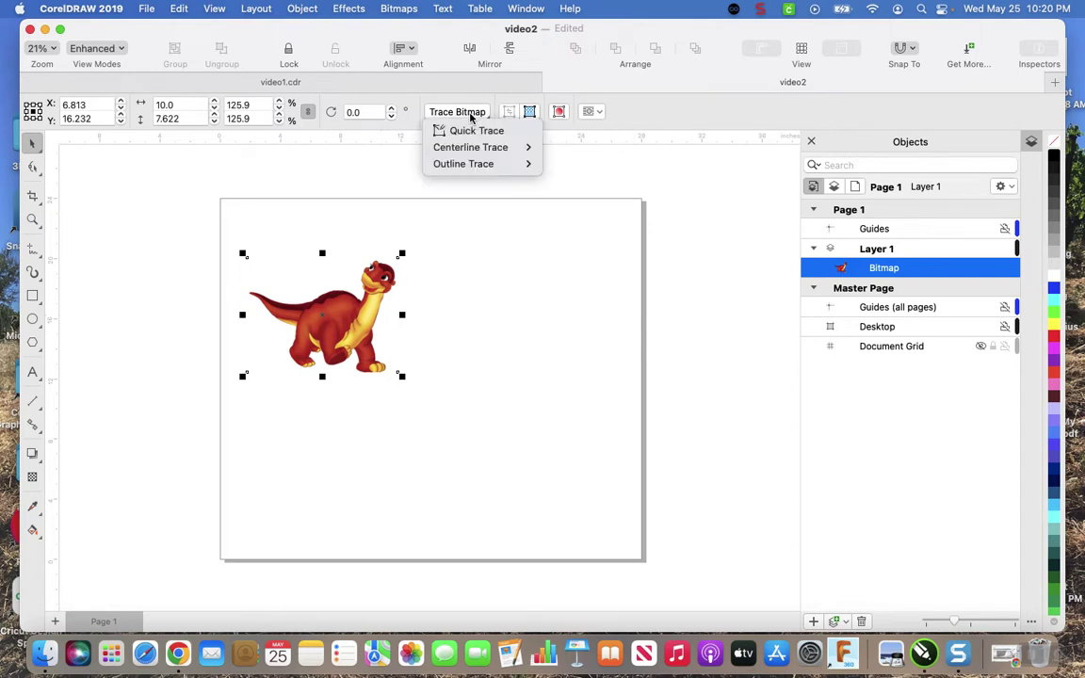
{"action": "mouse_move", "coordinate": [478, 171]}
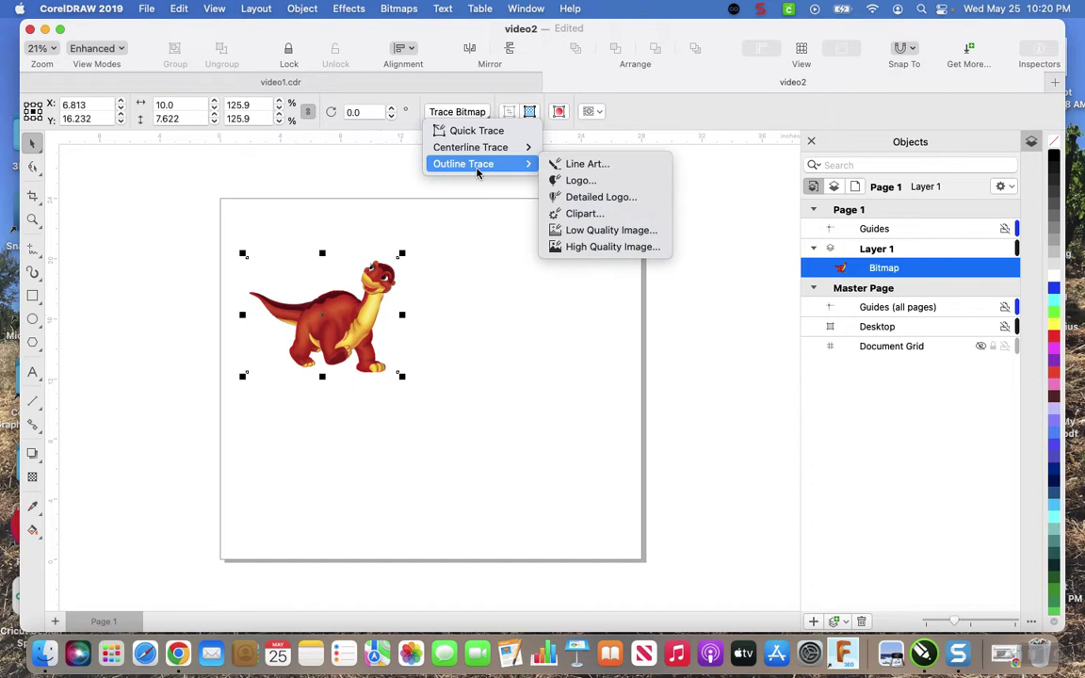
{"action": "left_click", "coordinate": [574, 165]}
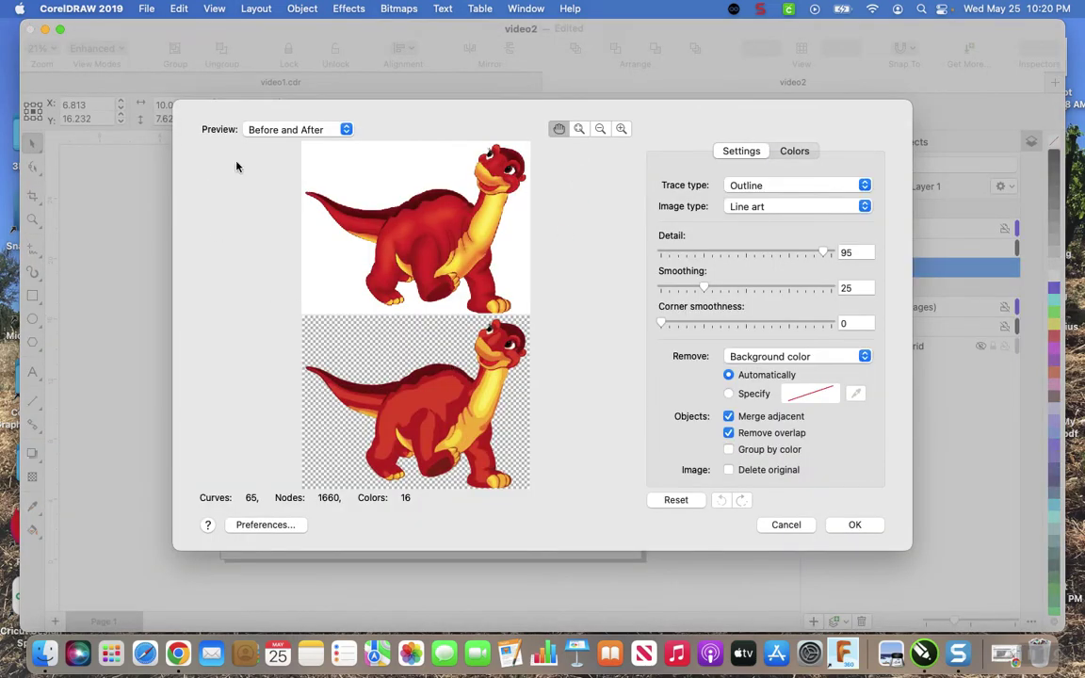
{"action": "left_click", "coordinate": [329, 130]}
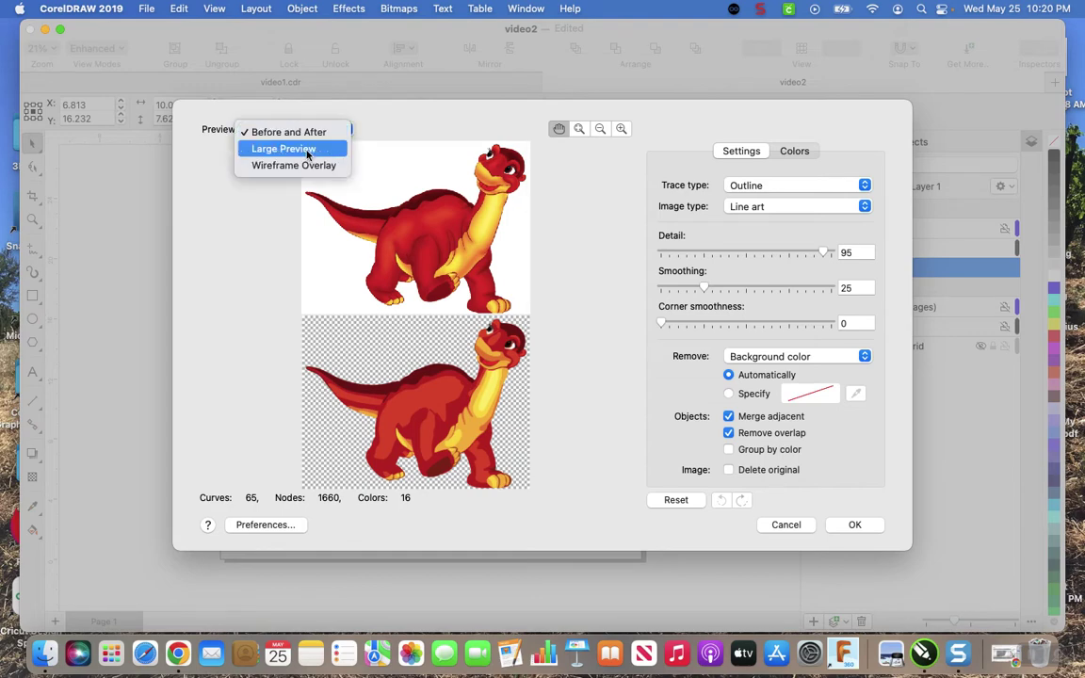
{"action": "key", "text": "Escape"}
{"action": "left_click", "coordinate": [304, 130]}
{"action": "left_click", "coordinate": [305, 156]}
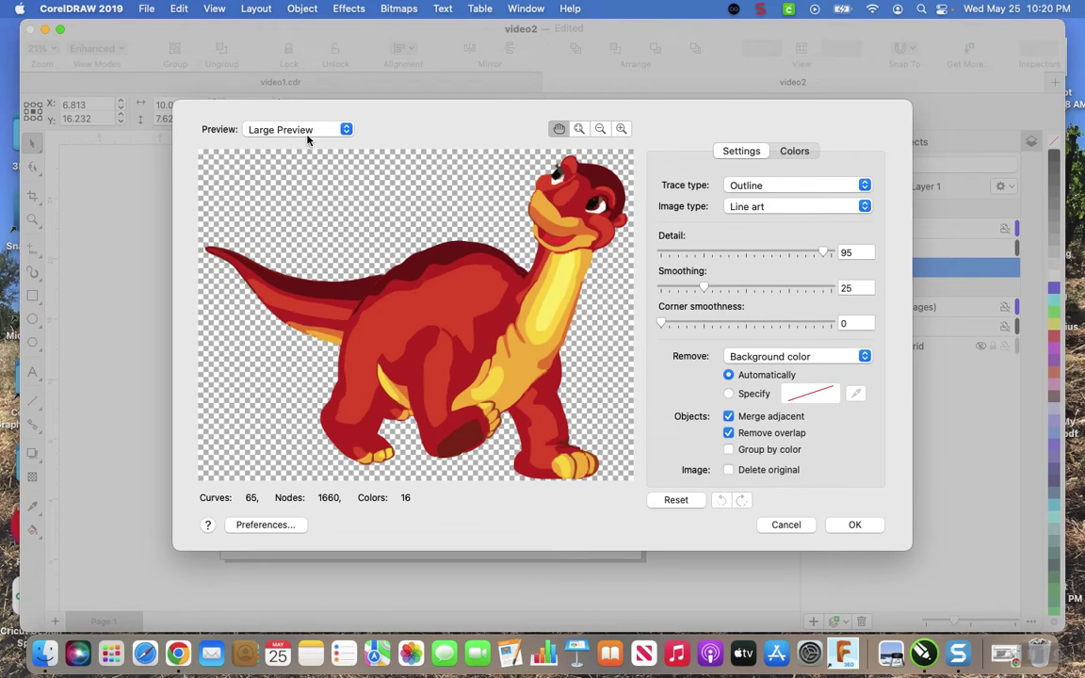
{"action": "left_click", "coordinate": [302, 132]}
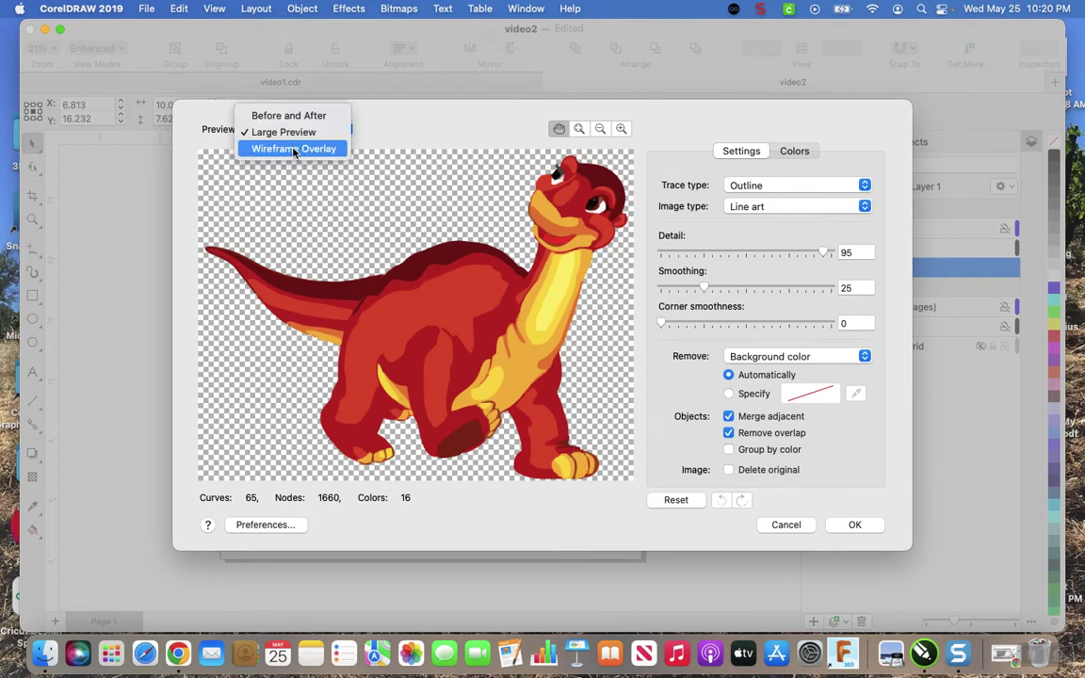
{"action": "left_click", "coordinate": [293, 149]}
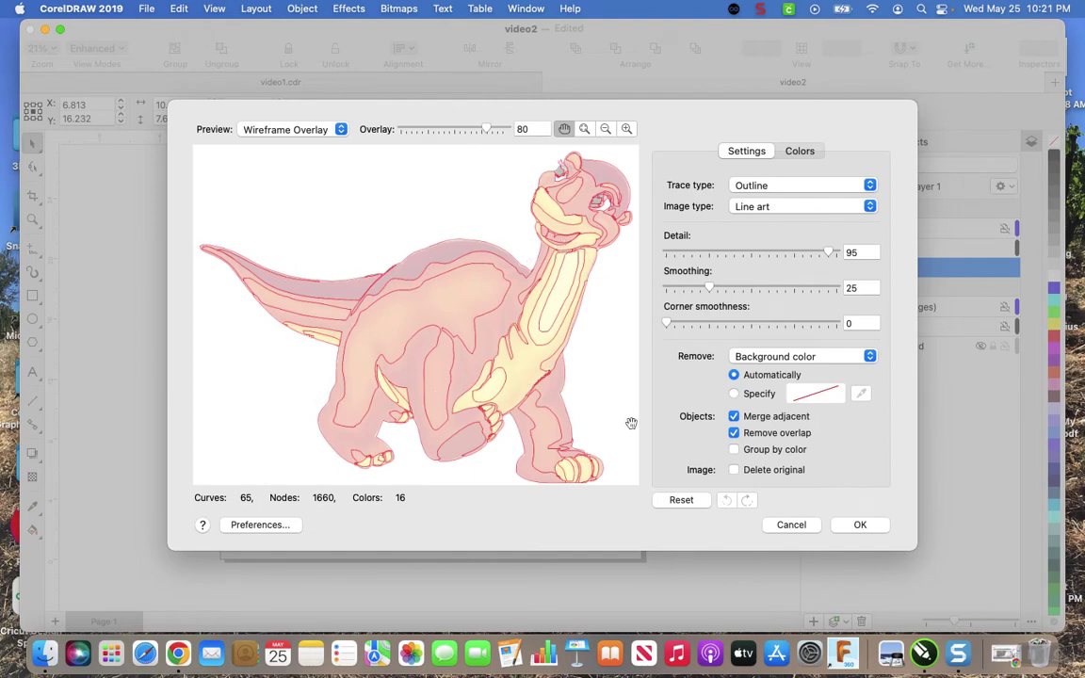
{"action": "left_click", "coordinate": [864, 523]}
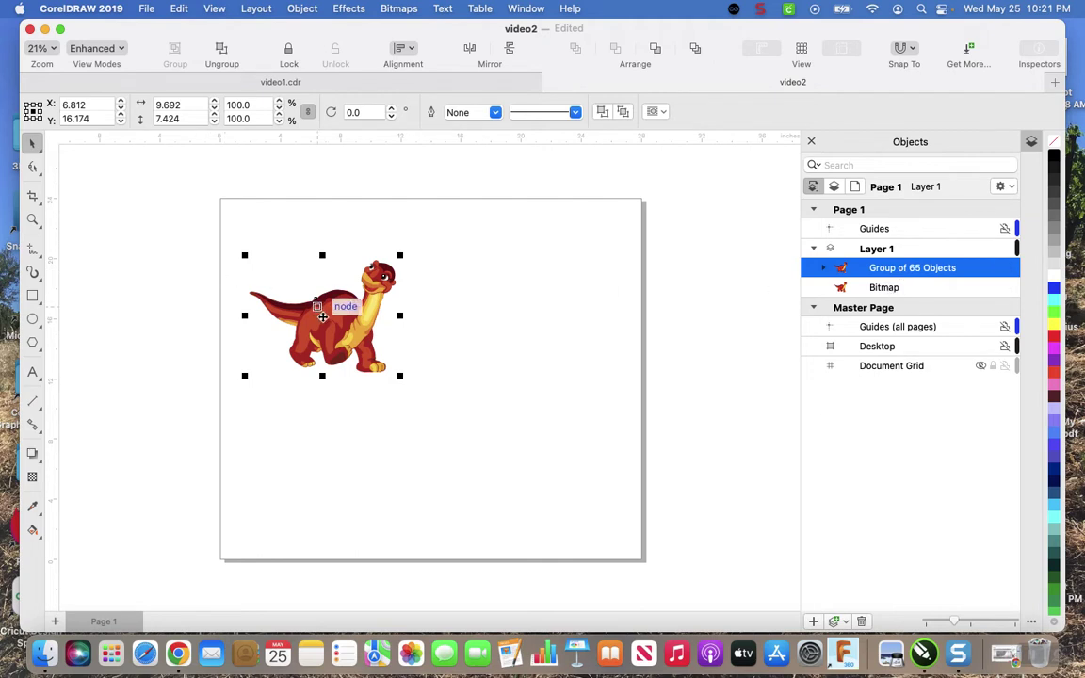
Drag the traced dinosaur group to the right of the original bitmap
{"action": "left_click_drag", "start_coordinate": [322, 317], "coordinate": [506, 312]}
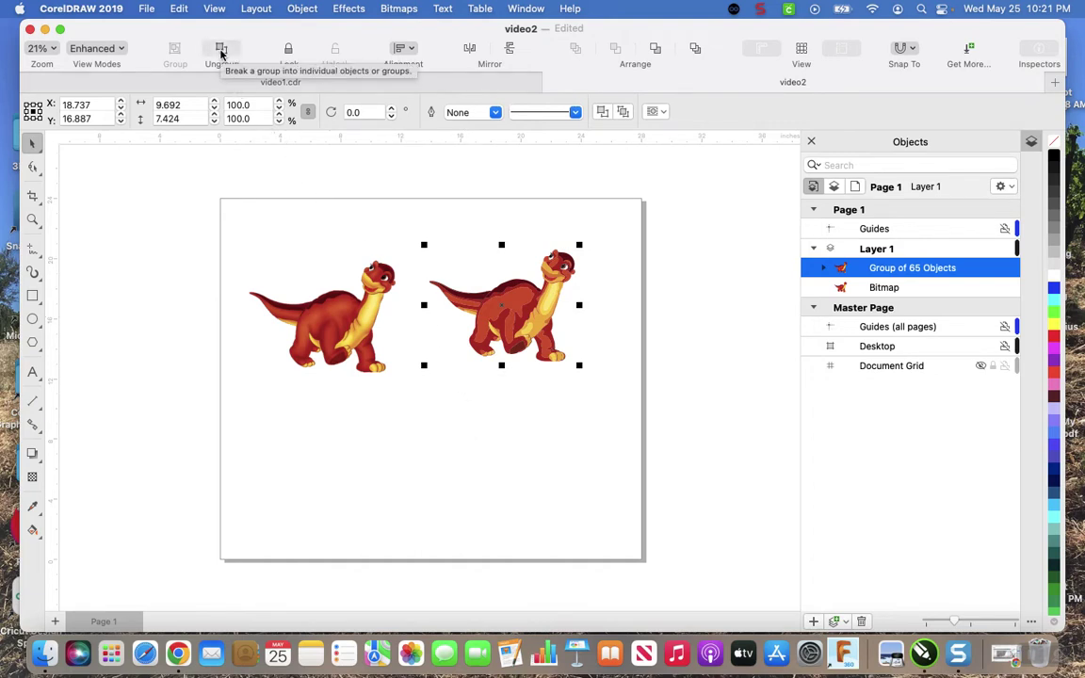
Ungroup the traced dinosaur and create a single boundary outline around all its curves
{"action": "left_click", "coordinate": [221, 52]}
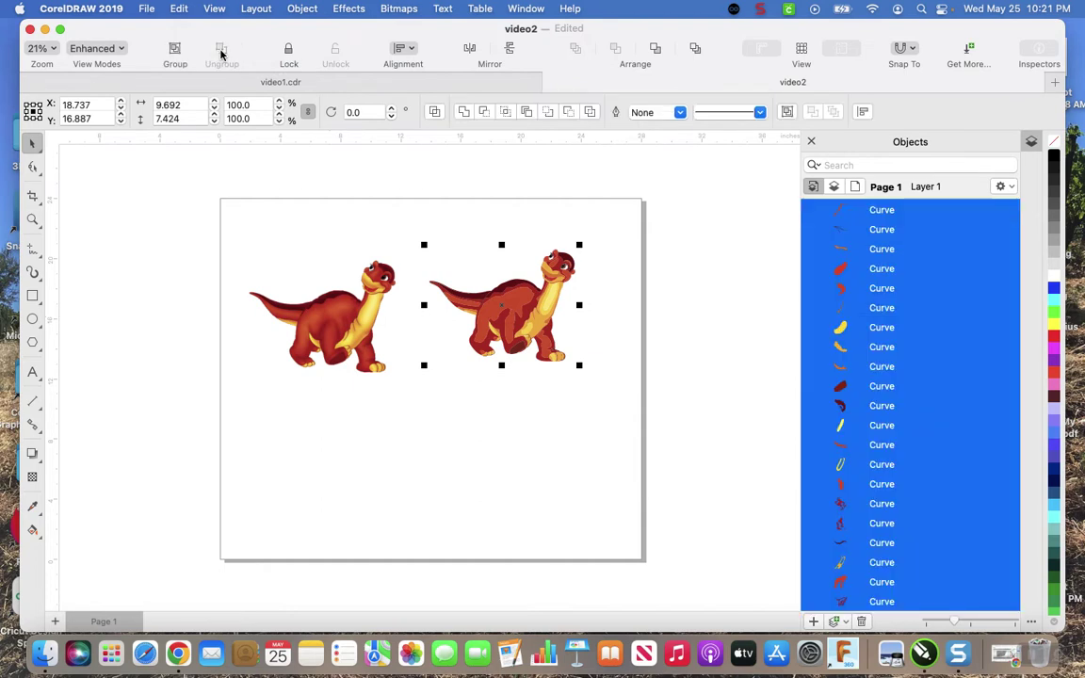
{"action": "left_click", "coordinate": [591, 114]}
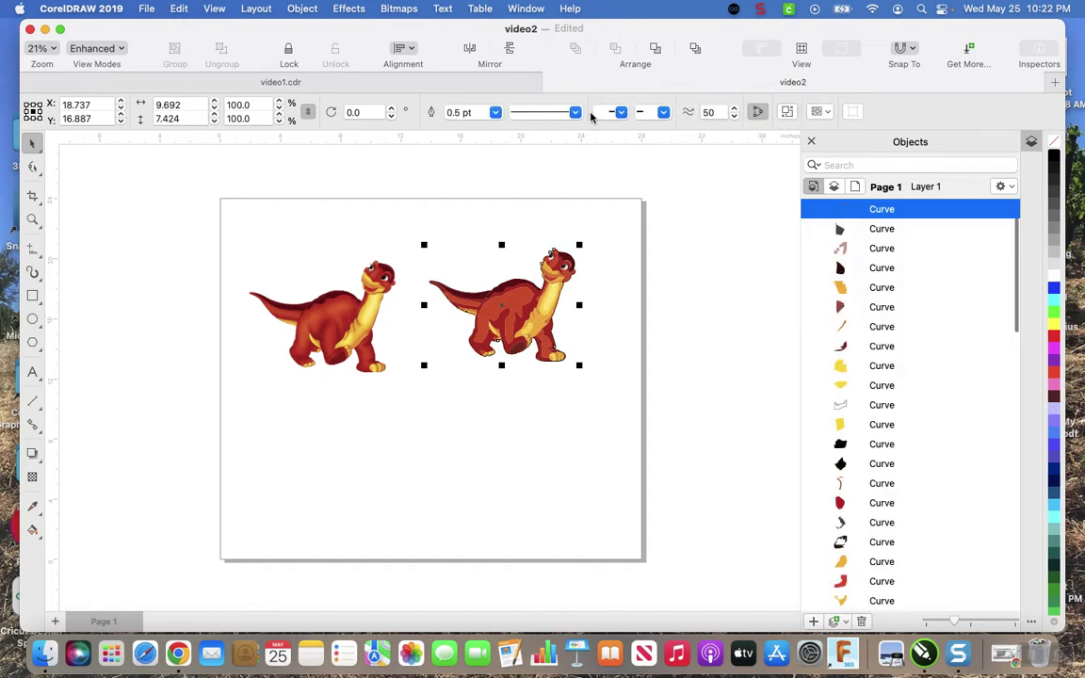
{"action": "scroll", "coordinate": [891, 241], "scroll_direction": "up", "scroll_amount": 1}
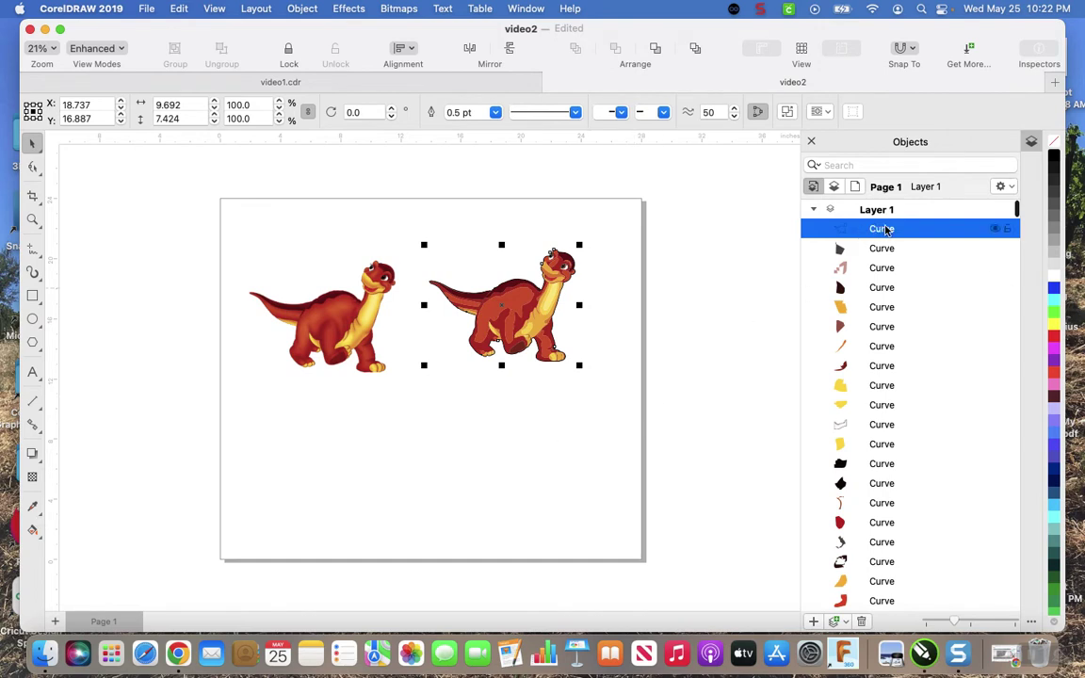
Apply a one-step, 0.15-inch contour with round corners to the boundary outline
{"action": "left_click", "coordinate": [40, 467]}
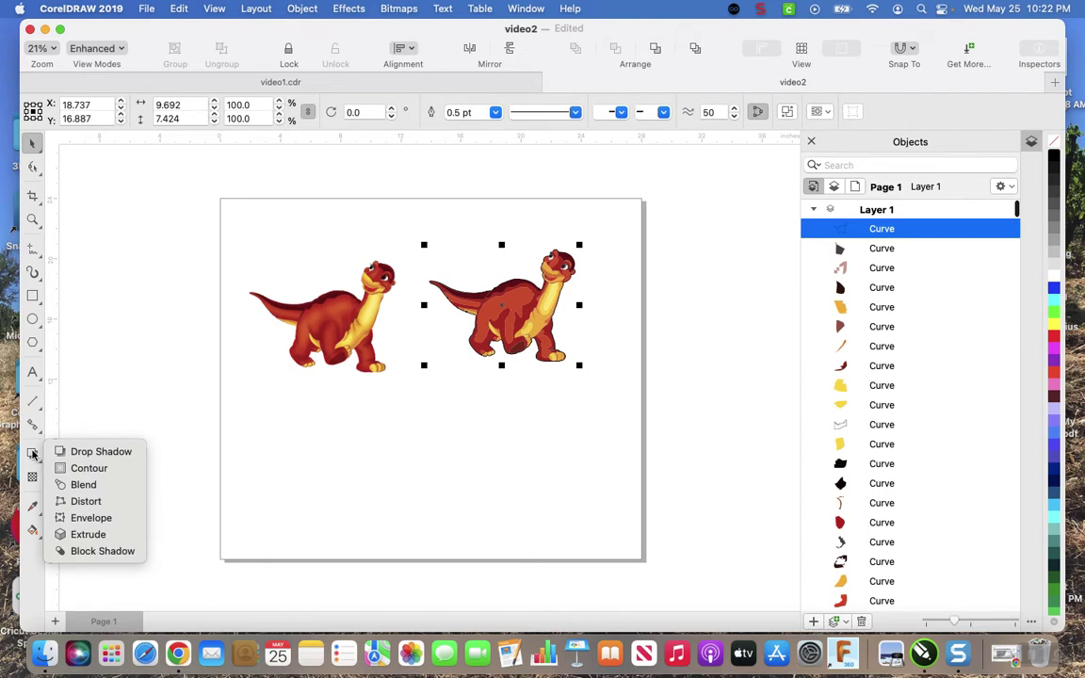
{"action": "left_click", "coordinate": [87, 471]}
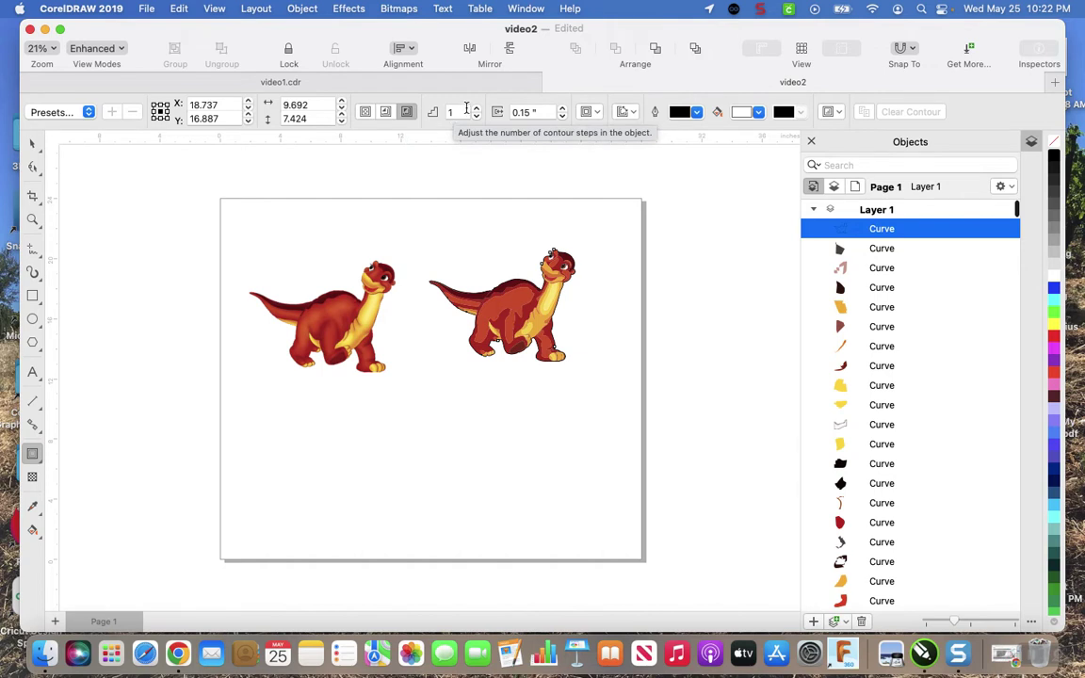
{"action": "left_click", "coordinate": [476, 109]}
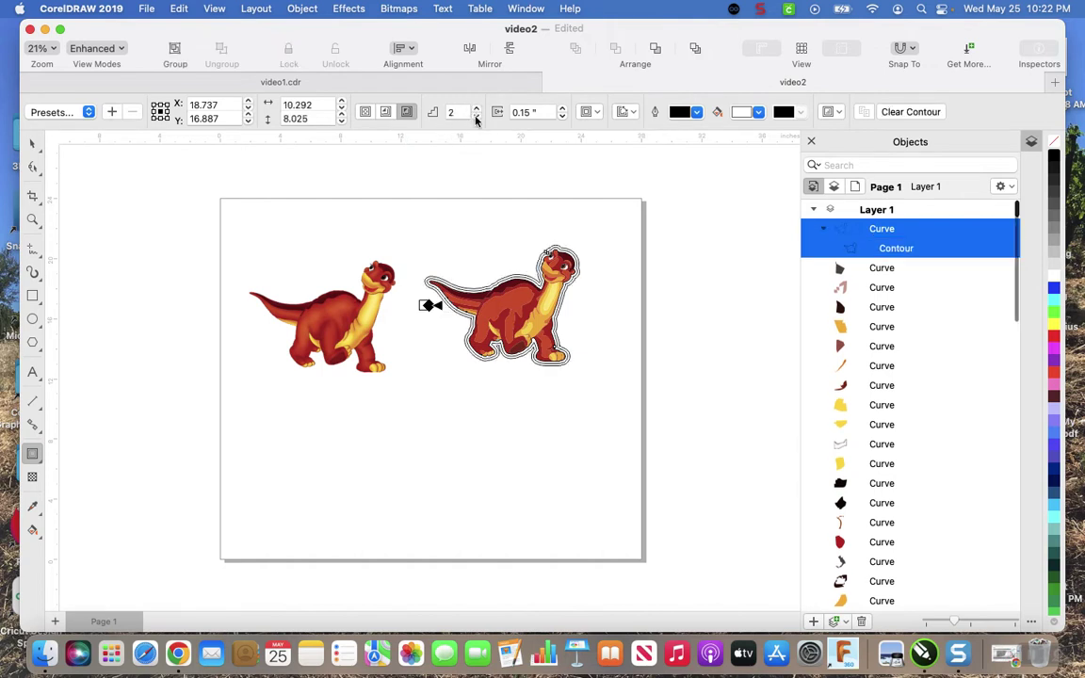
{"action": "left_click", "coordinate": [477, 117]}
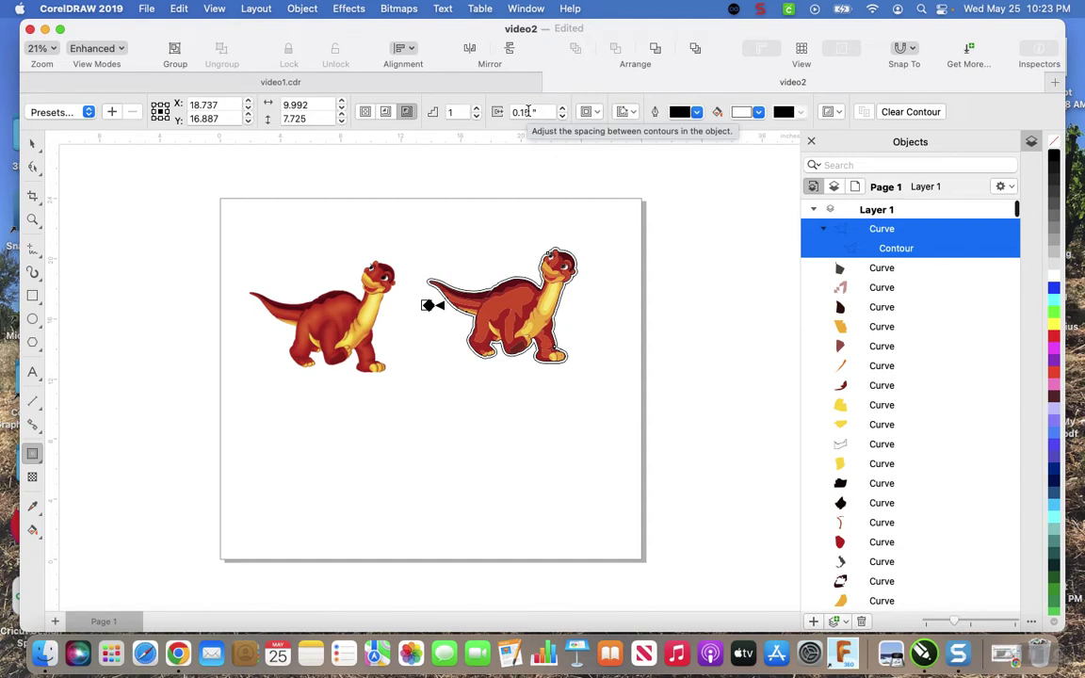
{"action": "left_click", "coordinate": [598, 114]}
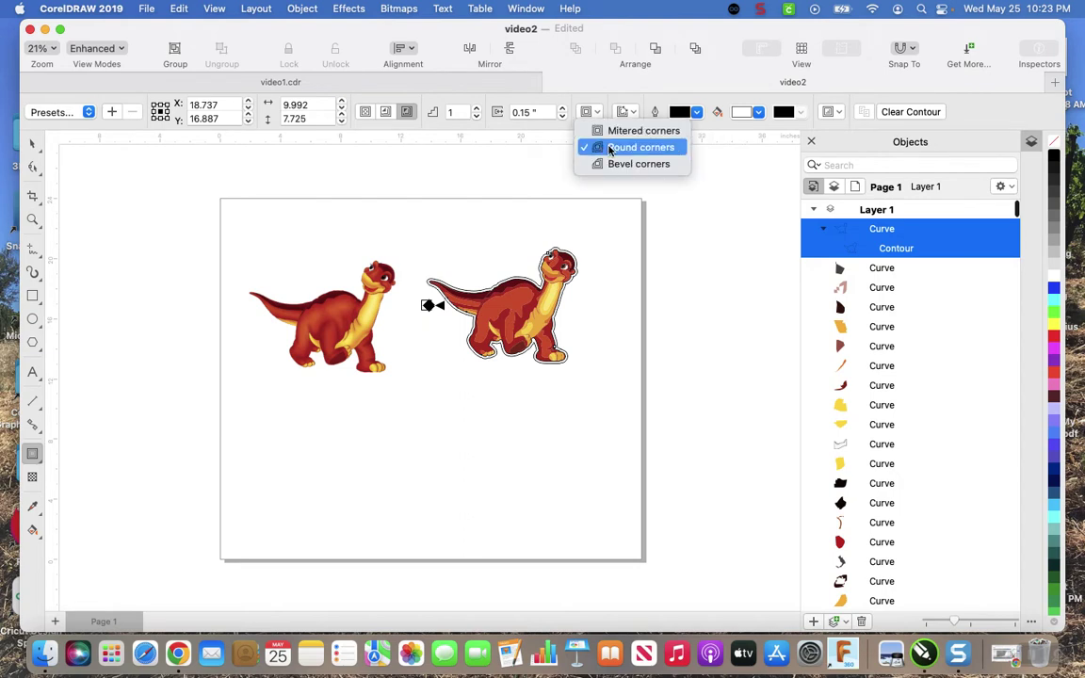
{"action": "left_click", "coordinate": [611, 148]}
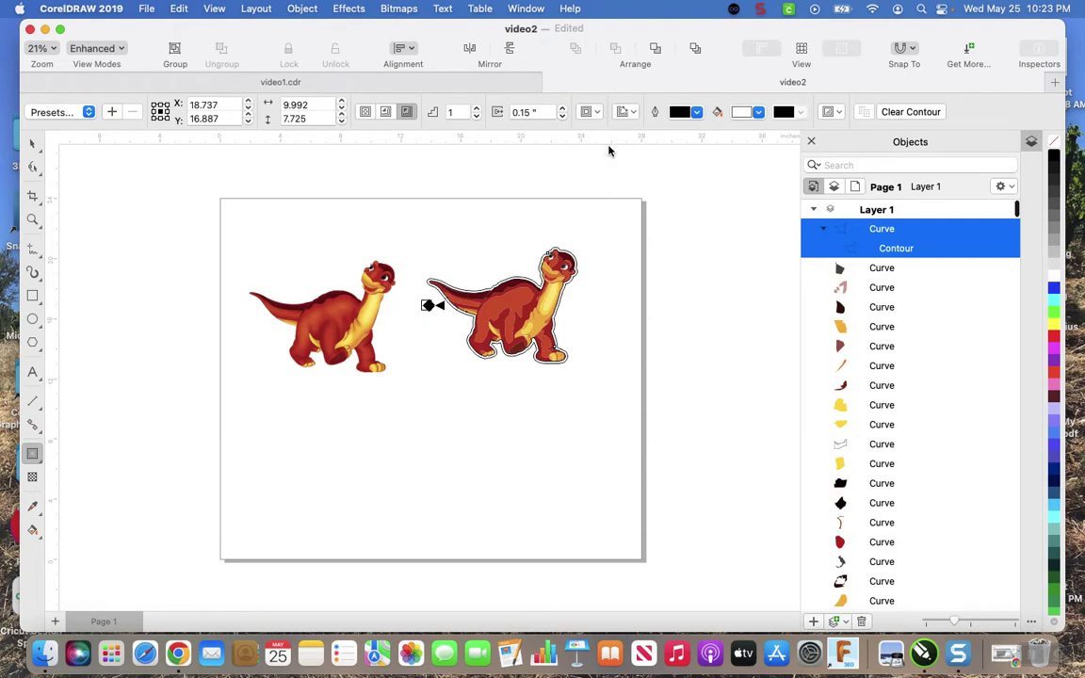
Break the contour apart and select the resulting standalone curve
{"action": "right_click", "coordinate": [896, 253]}
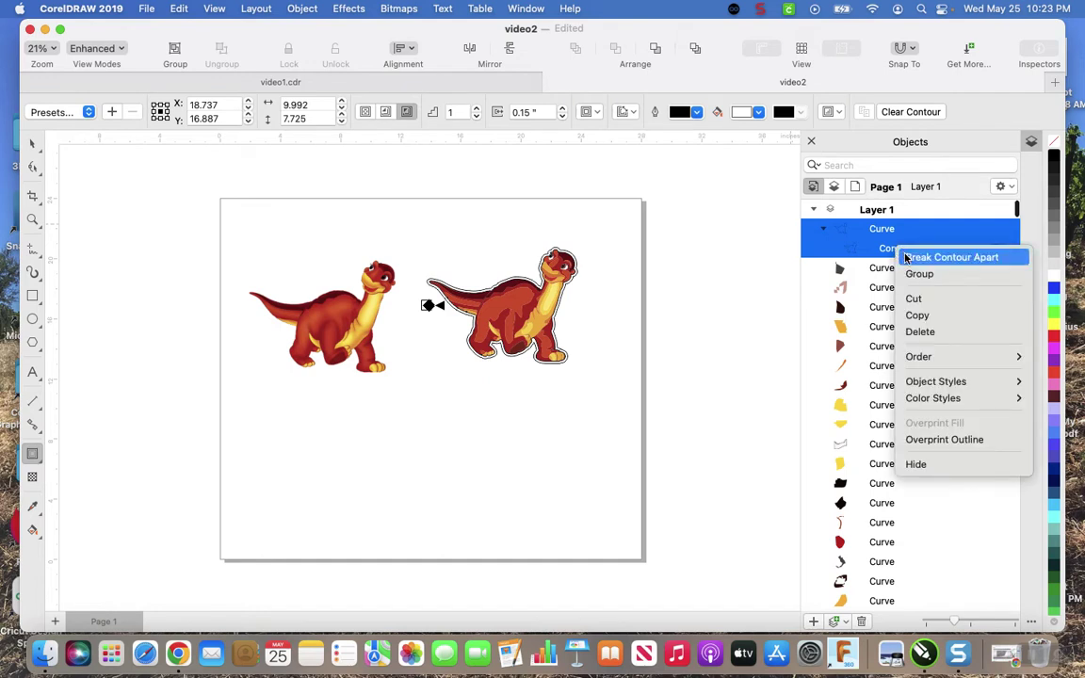
{"action": "left_click", "coordinate": [907, 257]}
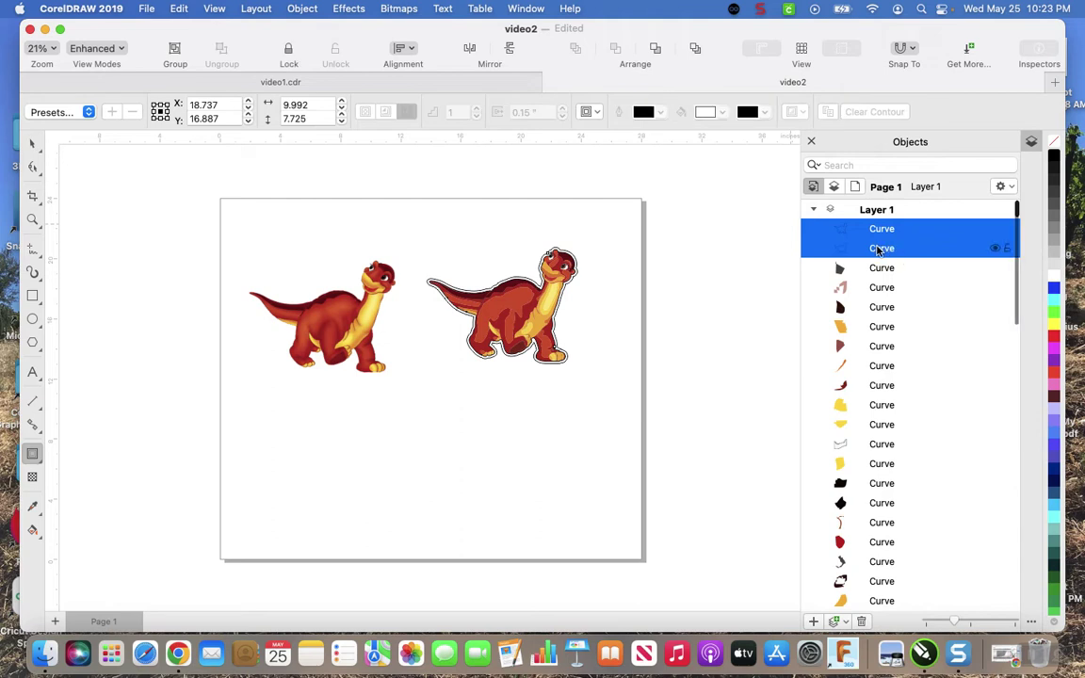
{"action": "left_click", "coordinate": [878, 249]}
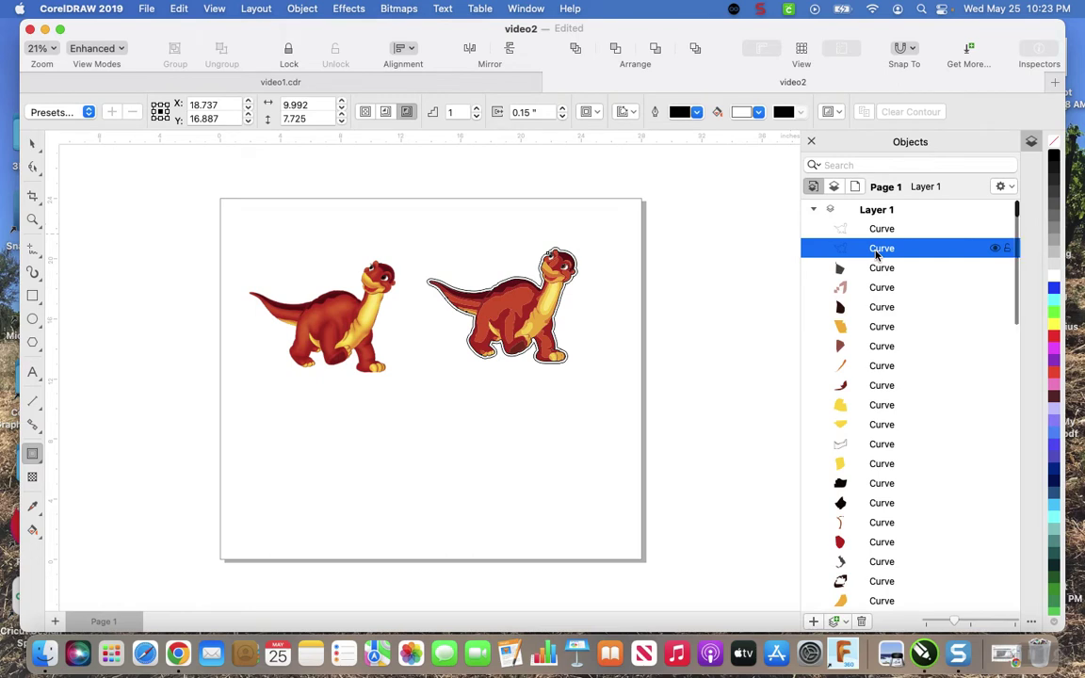
Paste the contour outline into video1.cdr and center it over the dinosaur bitmap
{"action": "left_click", "coordinate": [313, 84]}
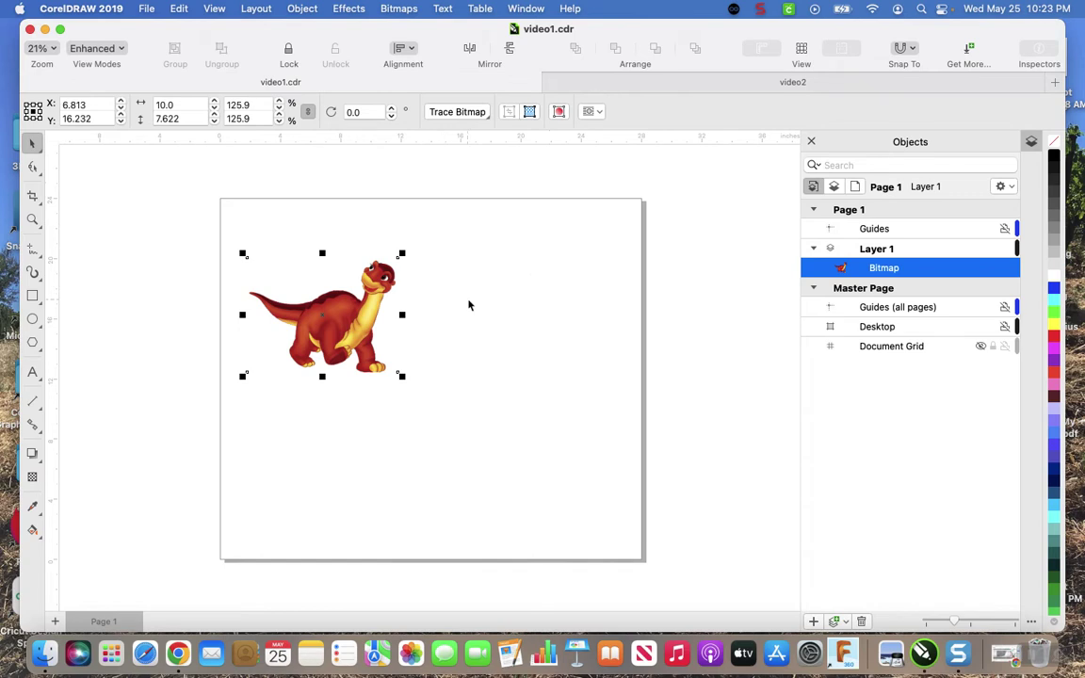
{"action": "key", "text": "super+v"}
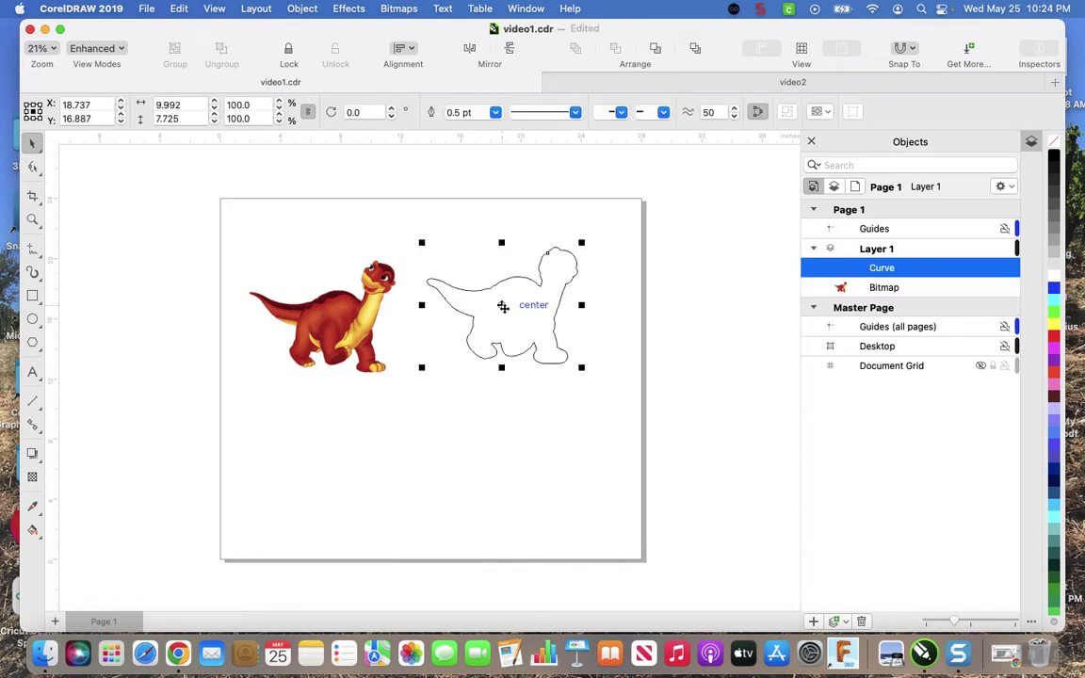
{"action": "left_click_drag", "start_coordinate": [503, 306], "coordinate": [319, 314]}
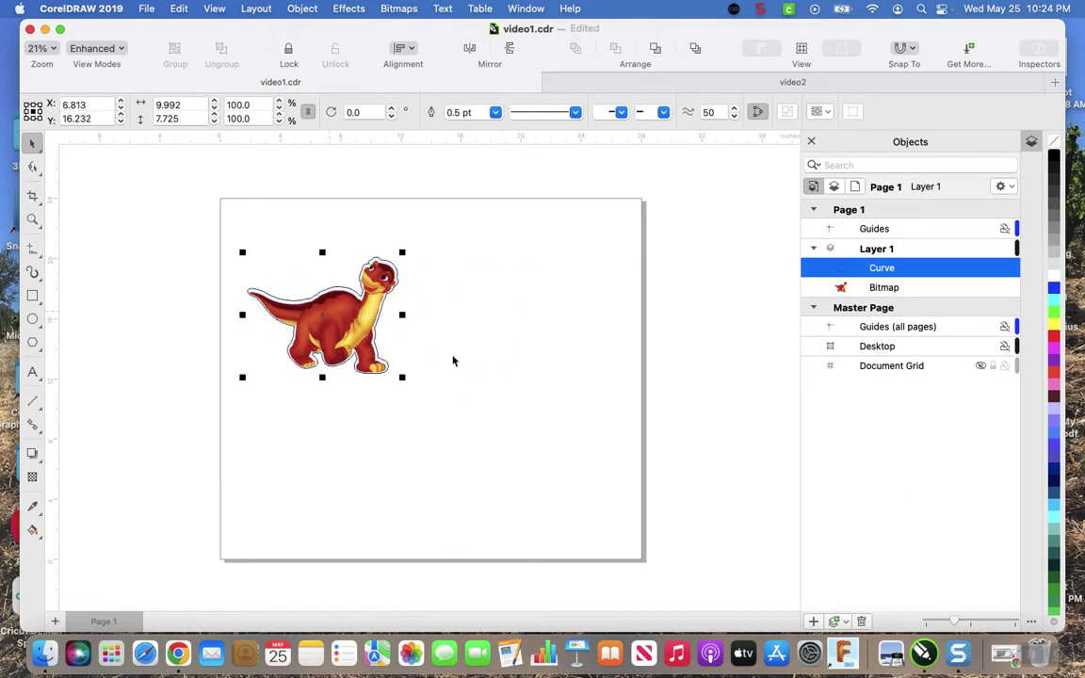
Switch to the Shape tool and zoom the view to 50% on the dinosaur
{"action": "left_click", "coordinate": [34, 173]}
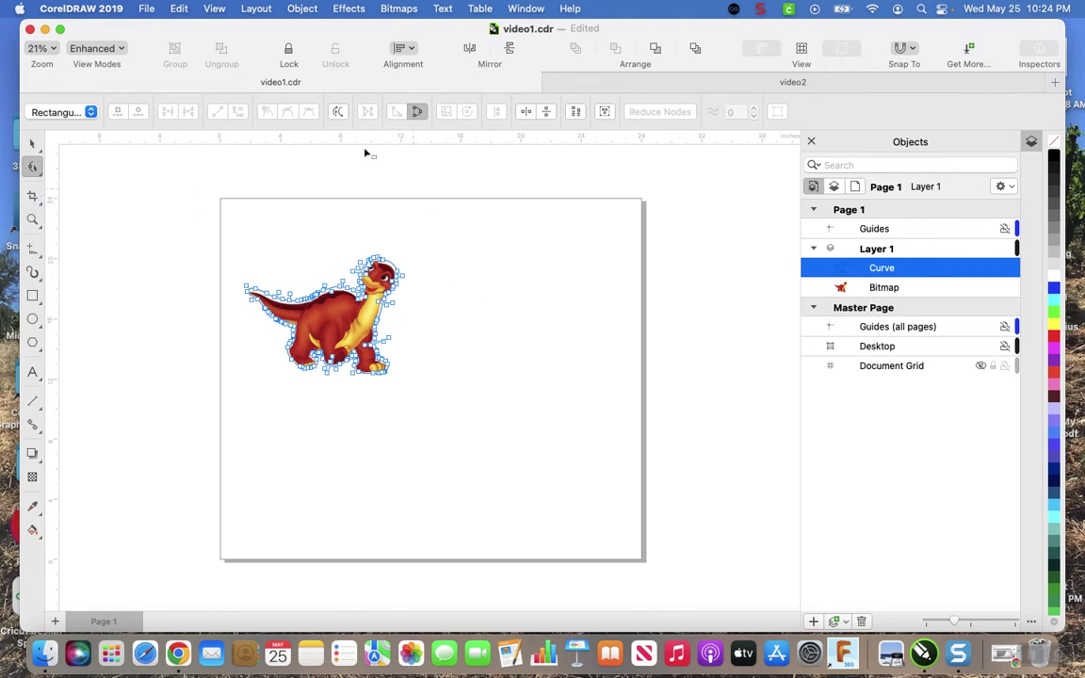
{"action": "left_click", "coordinate": [54, 50]}
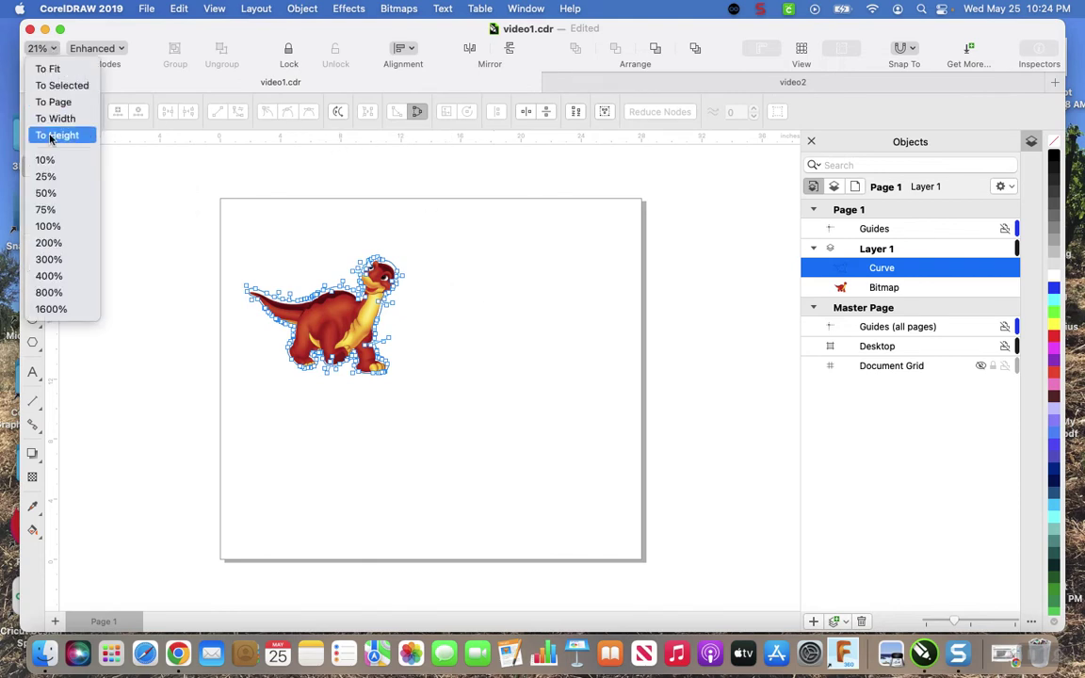
{"action": "left_click", "coordinate": [50, 194]}
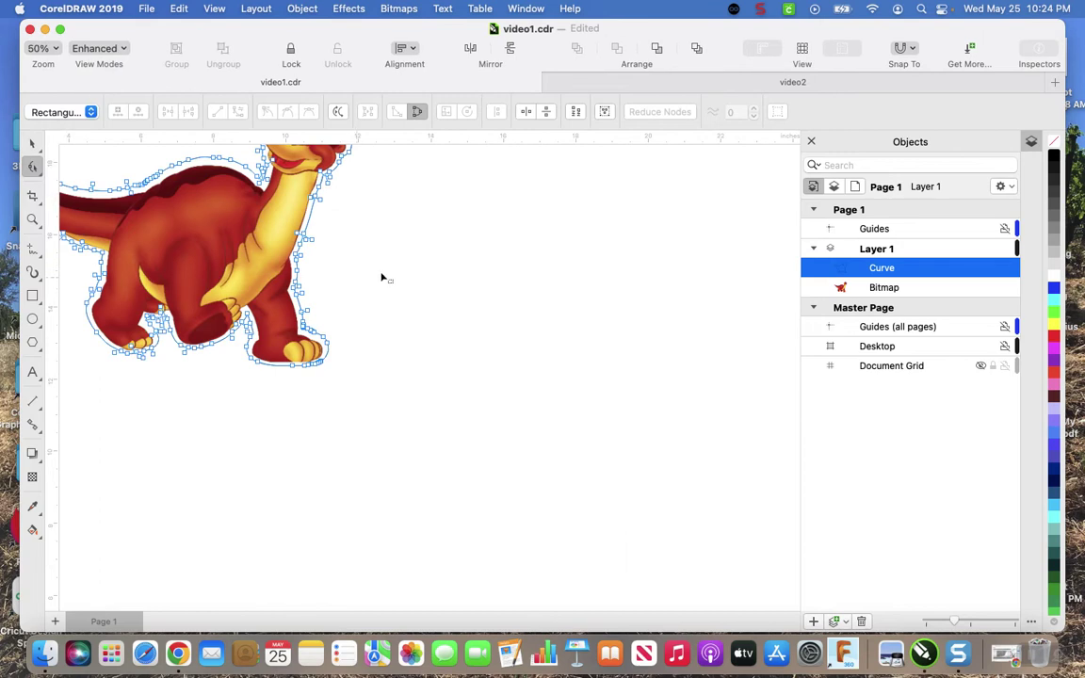
{"action": "scroll", "coordinate": [393, 266], "scroll_direction": "left", "scroll_amount": 3}
{"action": "scroll", "coordinate": [393, 266], "scroll_direction": "up", "scroll_amount": 2}
{"action": "scroll", "coordinate": [393, 266], "scroll_direction": "up", "scroll_amount": 3}
{"action": "scroll", "coordinate": [393, 266], "scroll_direction": "left", "scroll_amount": 1}
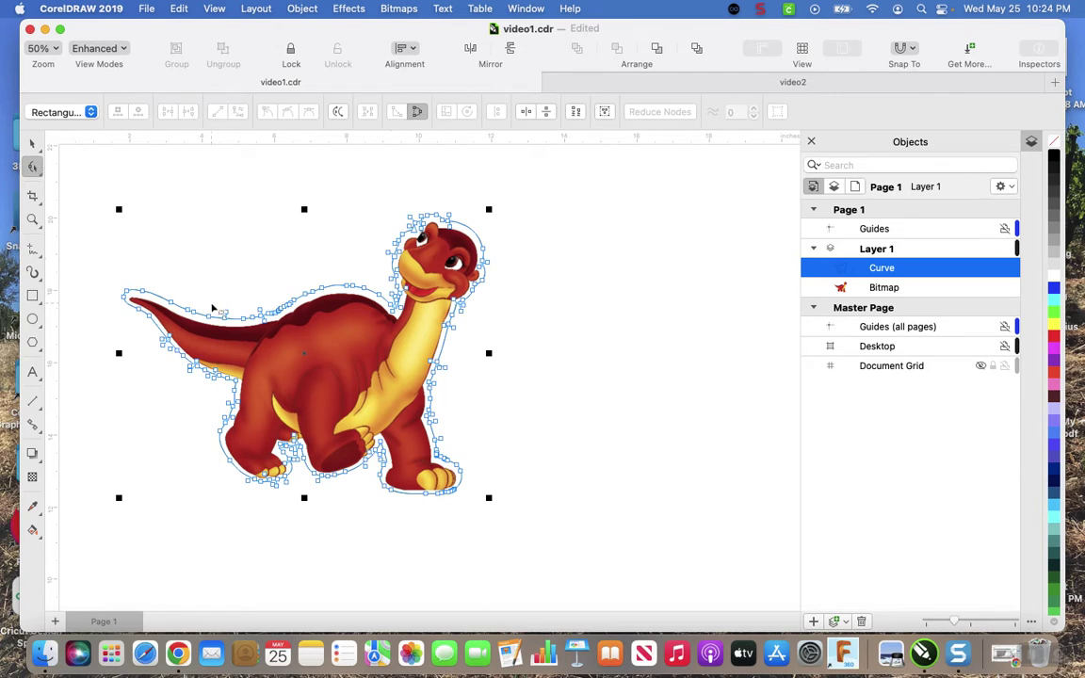
Inspect the contour nodes along the dinosaur's back and neck
{"action": "left_click_drag", "start_coordinate": [212, 305], "coordinate": [323, 335]}
{"action": "left_click", "coordinate": [322, 329]}
{"action": "left_click", "coordinate": [282, 270]}
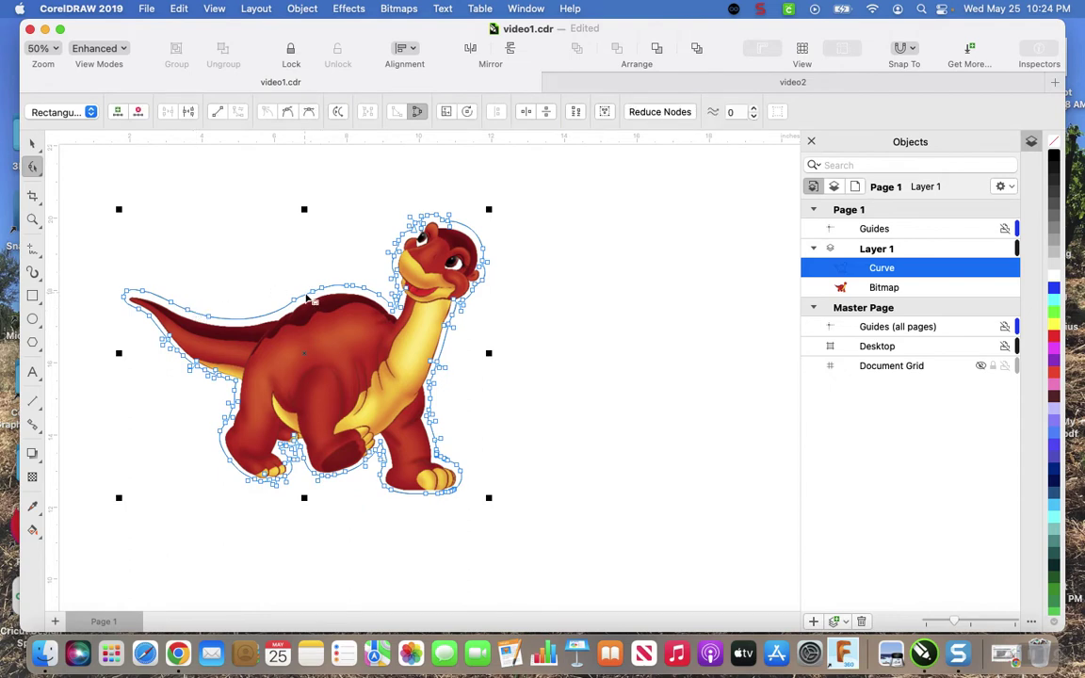
{"action": "left_click", "coordinate": [282, 271]}
{"action": "left_click", "coordinate": [323, 295]}
{"action": "left_click", "coordinate": [322, 294]}
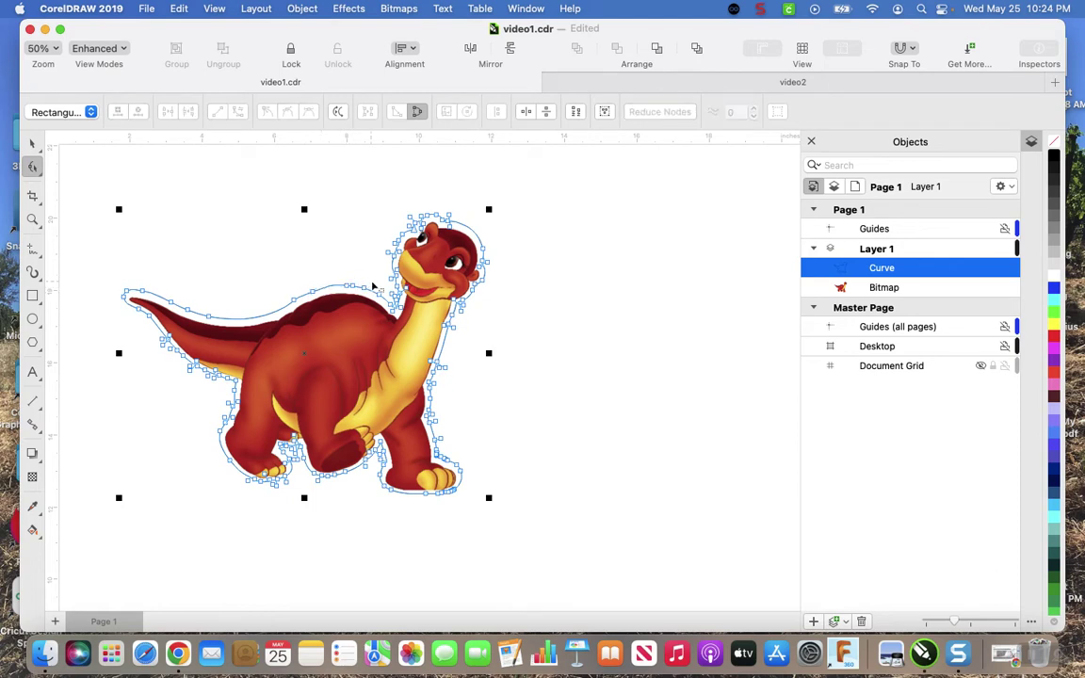
{"action": "left_click_drag", "start_coordinate": [375, 293], "coordinate": [414, 314]}
{"action": "left_click", "coordinate": [410, 319]}
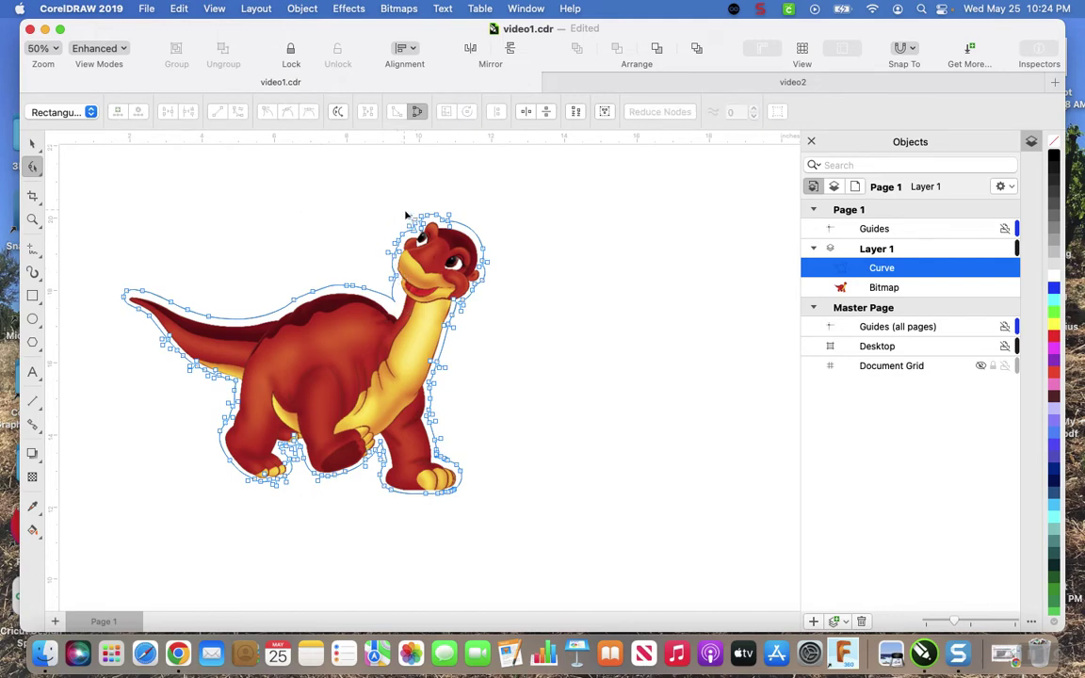
{"action": "left_click", "coordinate": [356, 222]}
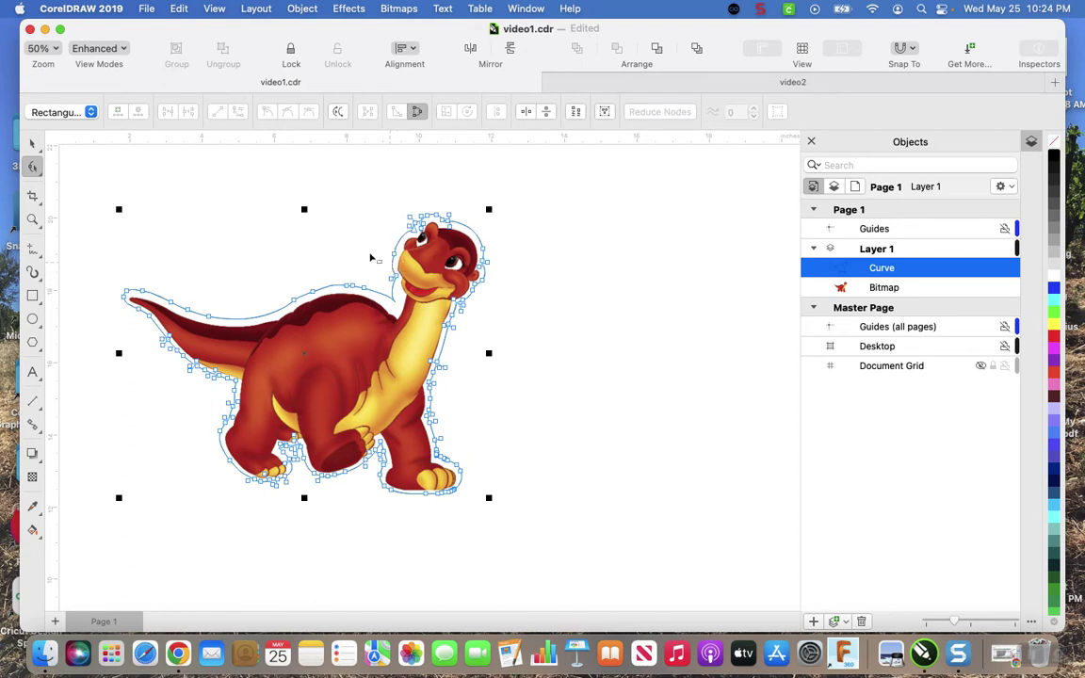
{"action": "left_click", "coordinate": [391, 283]}
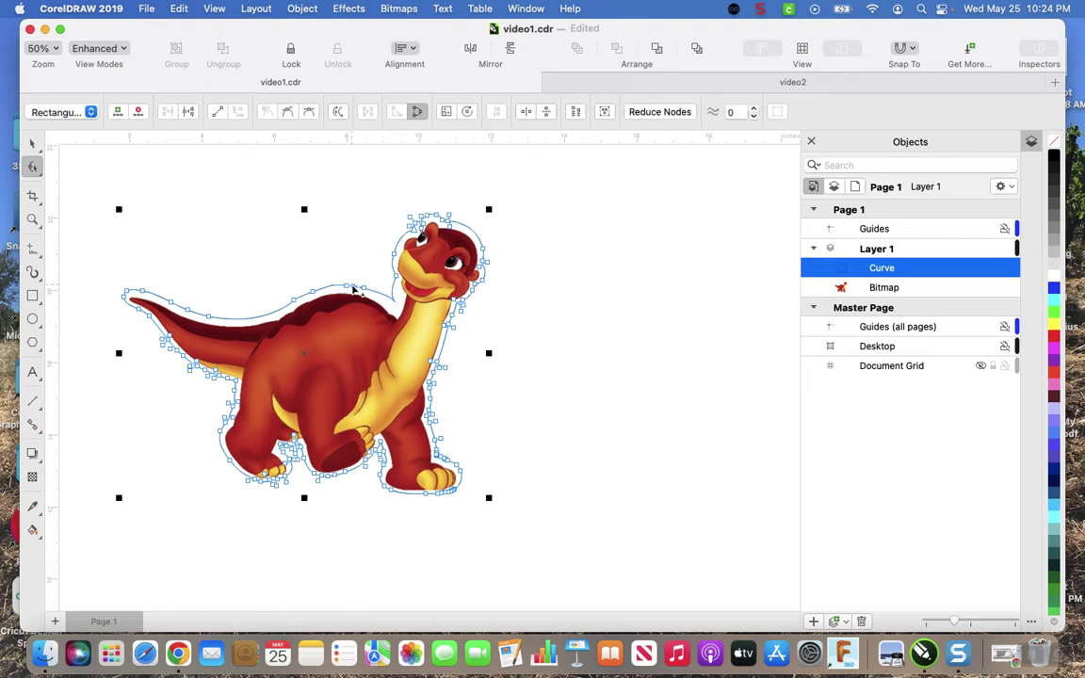
{"action": "left_click", "coordinate": [354, 290]}
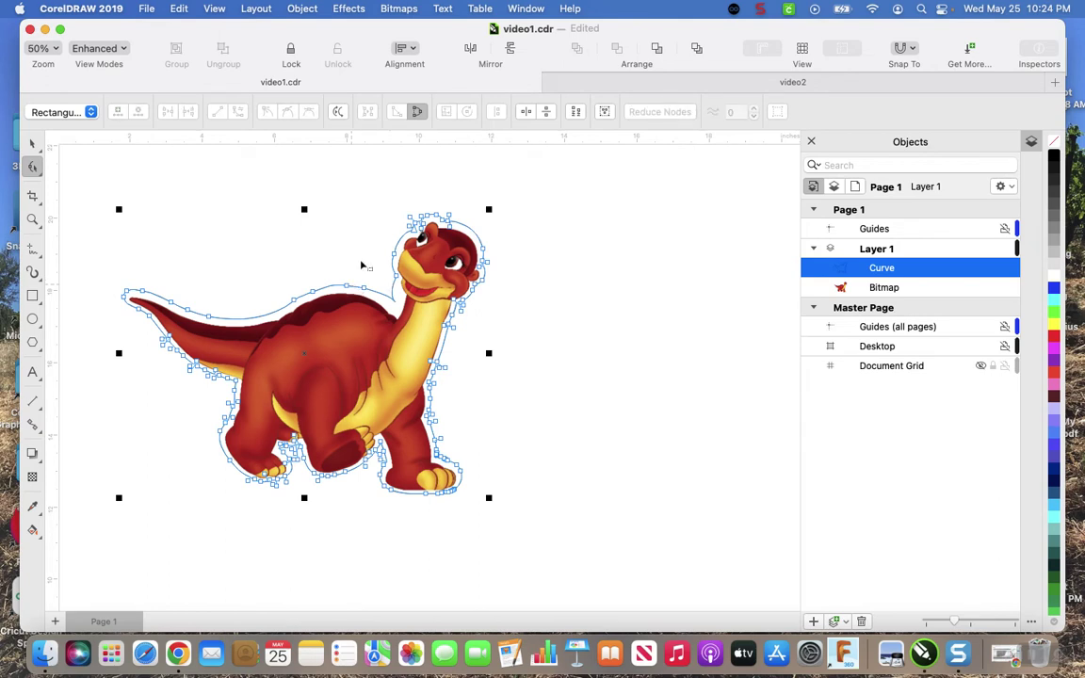
Delete the excess contour nodes atop and around the dinosaur's head
{"action": "left_click_drag", "start_coordinate": [402, 206], "coordinate": [362, 216]}
{"action": "left_click_drag", "start_coordinate": [458, 209], "coordinate": [485, 272]}
{"action": "key", "text": "Delete"}
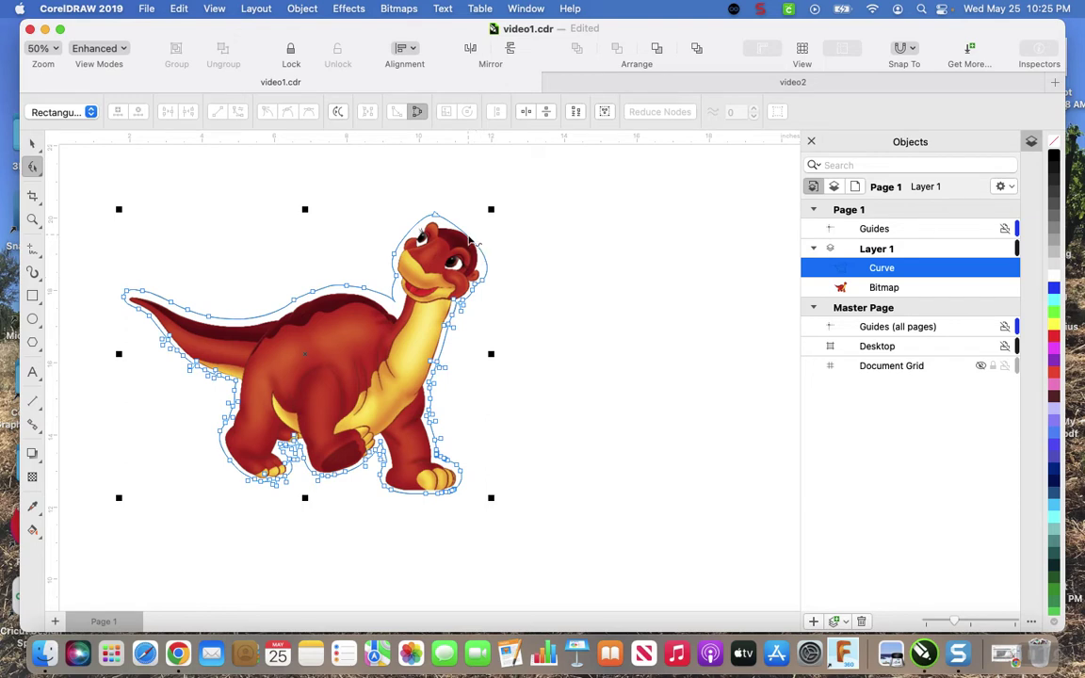
Add a node on the head contour and ease that segment slightly outward
{"action": "right_click", "coordinate": [471, 241]}
{"action": "left_click", "coordinate": [495, 242]}
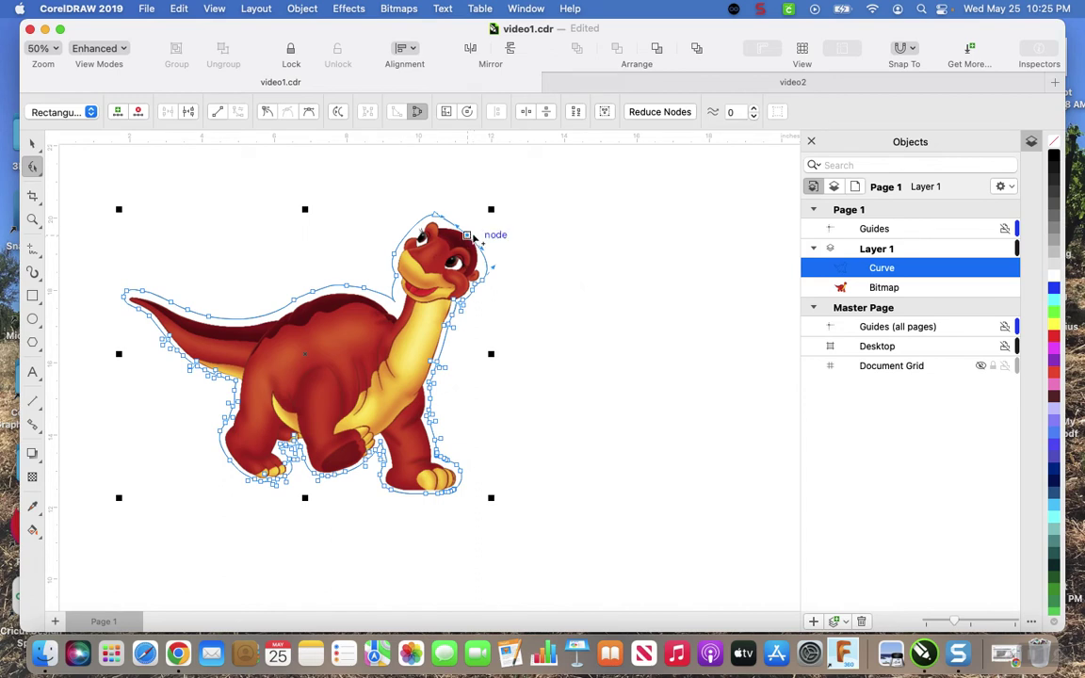
{"action": "left_click", "coordinate": [475, 238]}
{"action": "left_click_drag", "start_coordinate": [479, 238], "coordinate": [484, 242]}
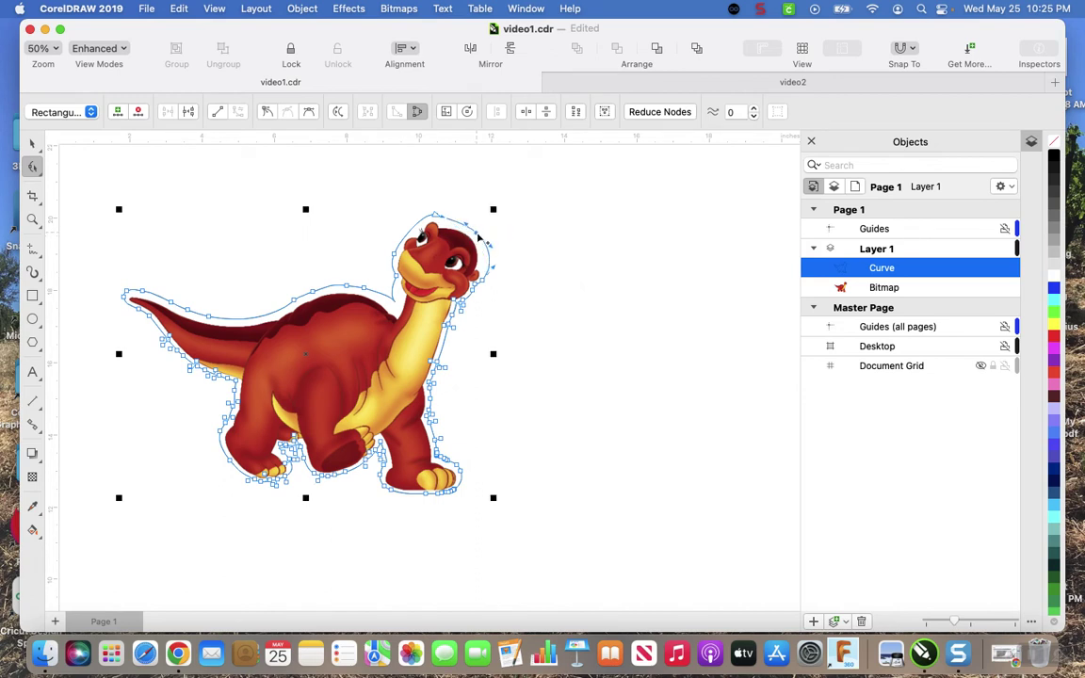
{"action": "left_click", "coordinate": [491, 300]}
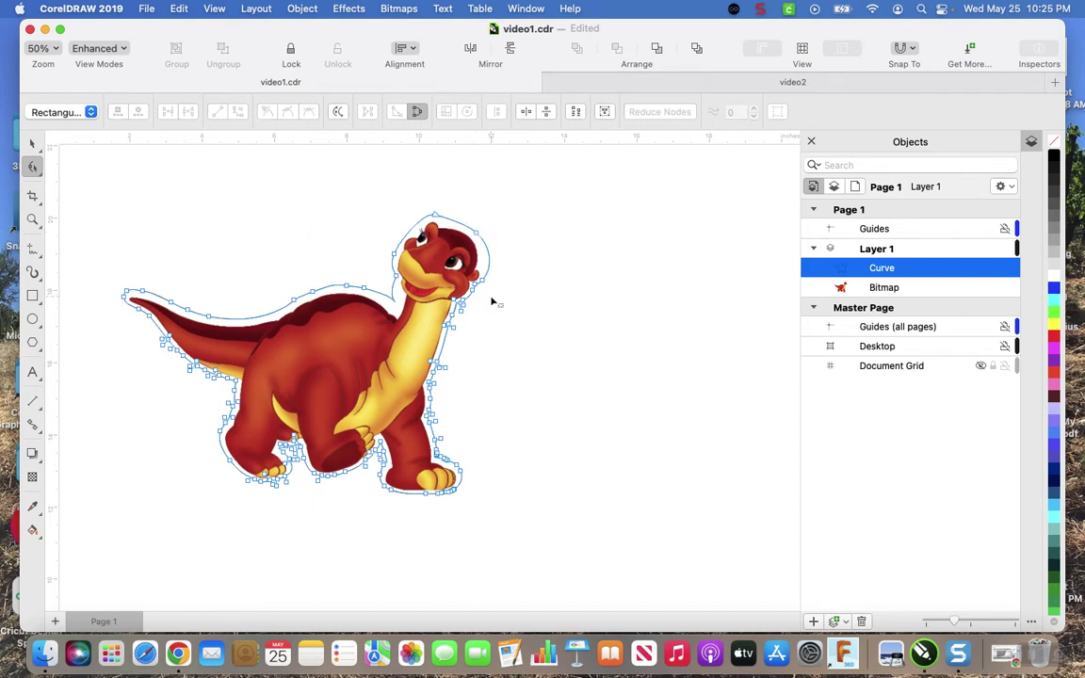
{"action": "left_click_drag", "start_coordinate": [486, 294], "coordinate": [433, 327]}
{"action": "left_click", "coordinate": [434, 327]}
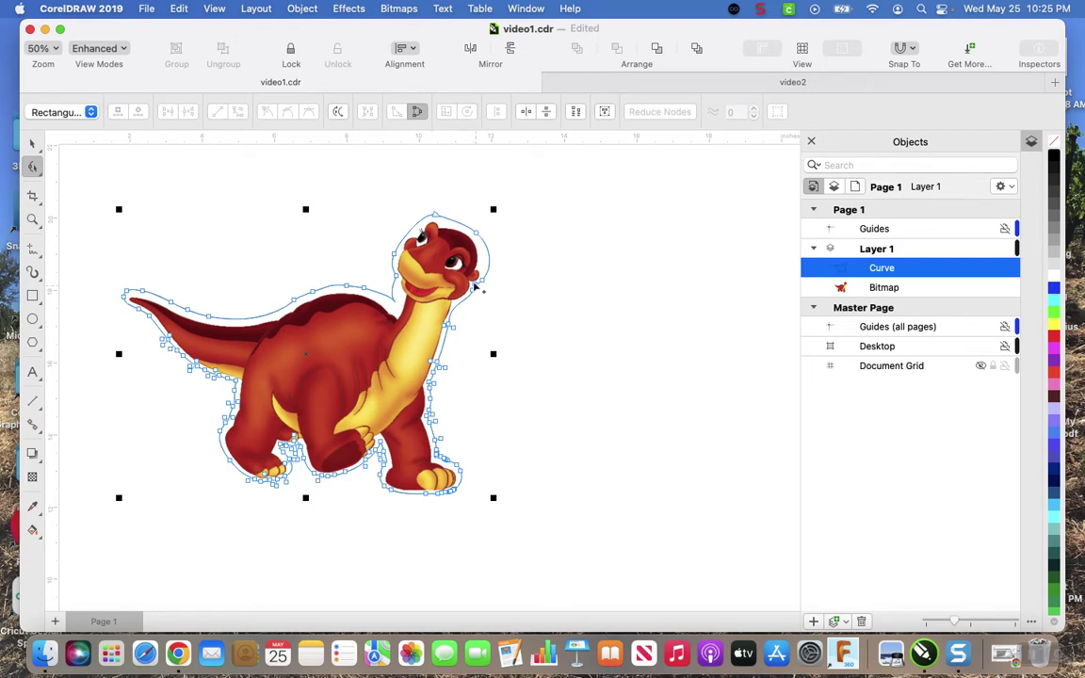
Marquee-select the clustered contour nodes along the neck, right leg and right foot
{"action": "key", "text": "super+a"}
{"action": "left_click_drag", "start_coordinate": [457, 356], "coordinate": [408, 391]}
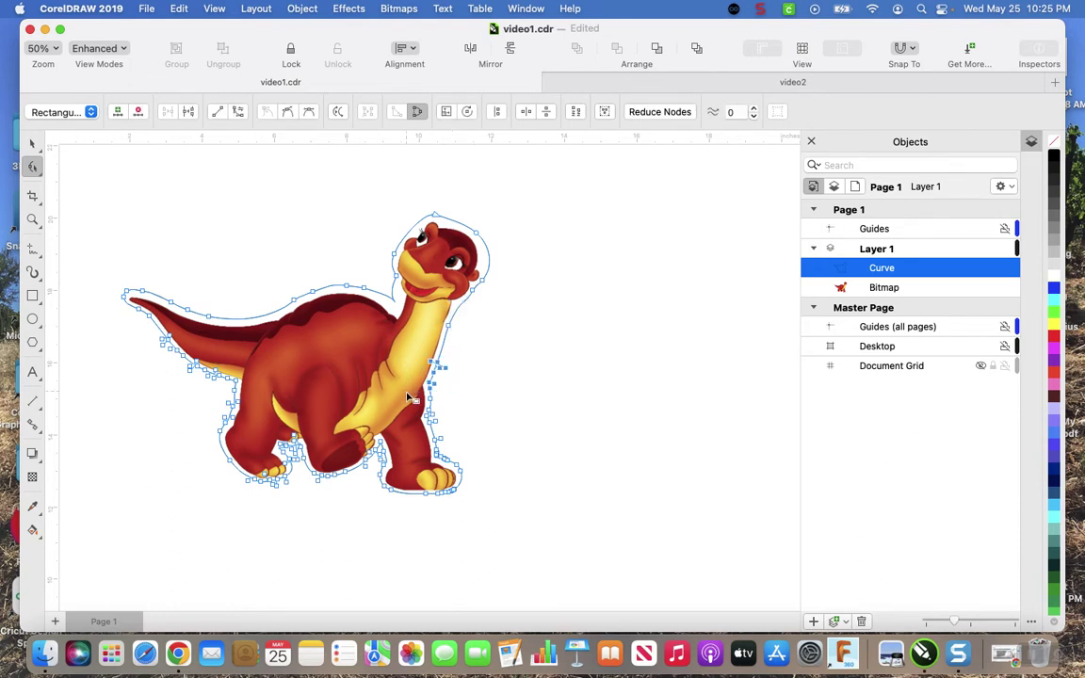
{"action": "left_click", "coordinate": [408, 397]}
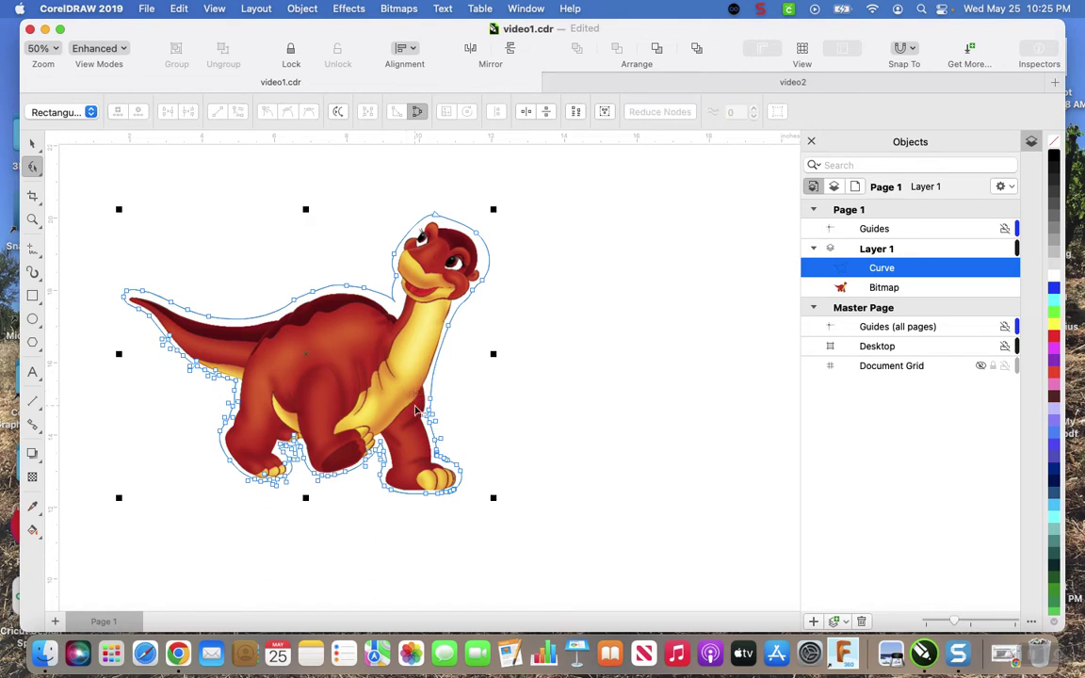
{"action": "left_click_drag", "start_coordinate": [414, 407], "coordinate": [451, 447]}
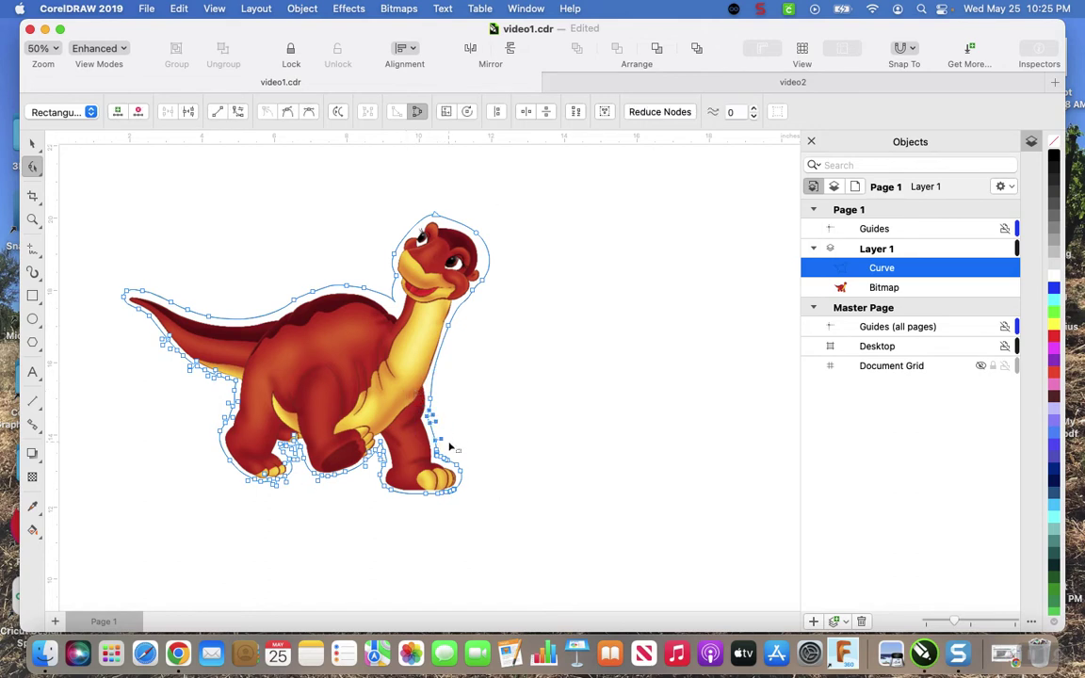
{"action": "left_click", "coordinate": [394, 388]}
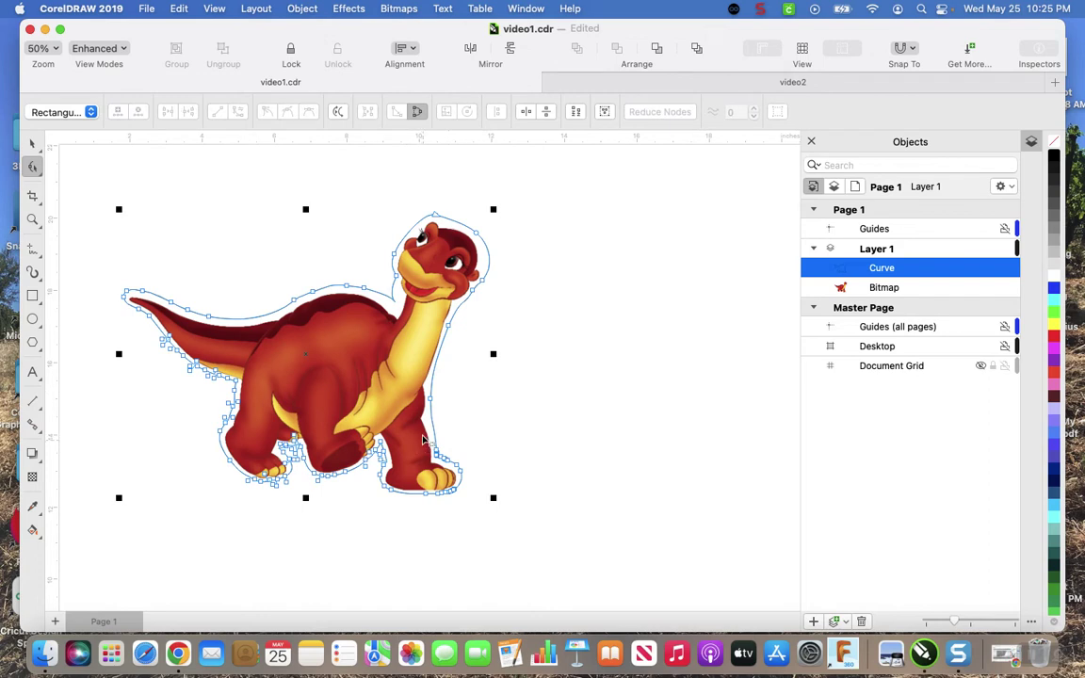
{"action": "left_click_drag", "start_coordinate": [423, 436], "coordinate": [453, 465]}
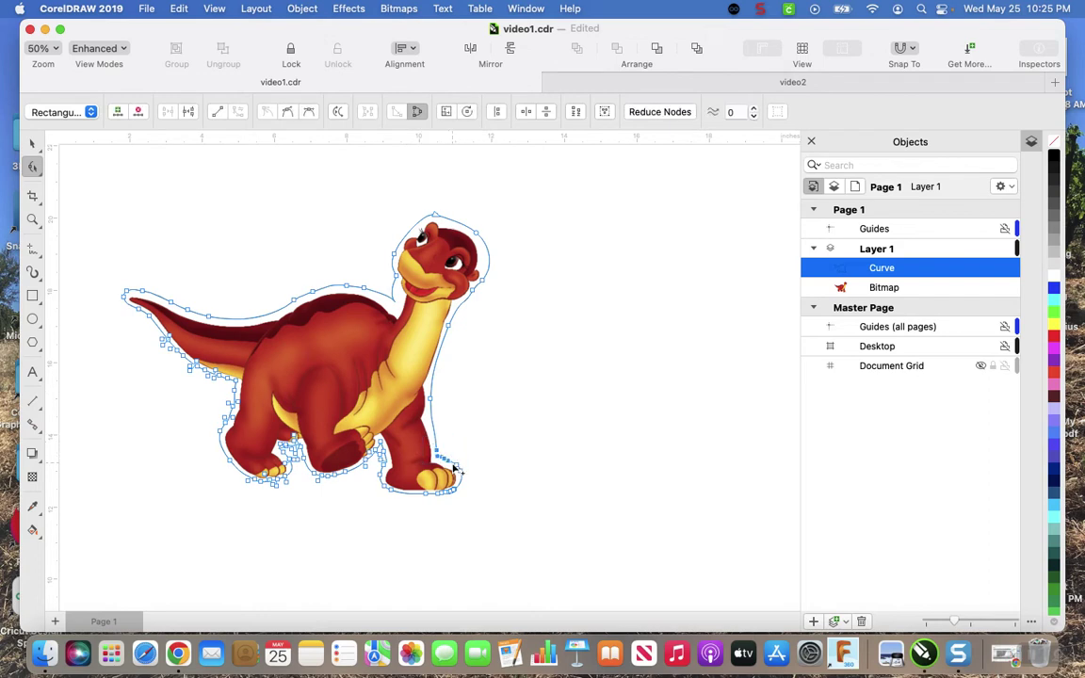
{"action": "left_click", "coordinate": [453, 466]}
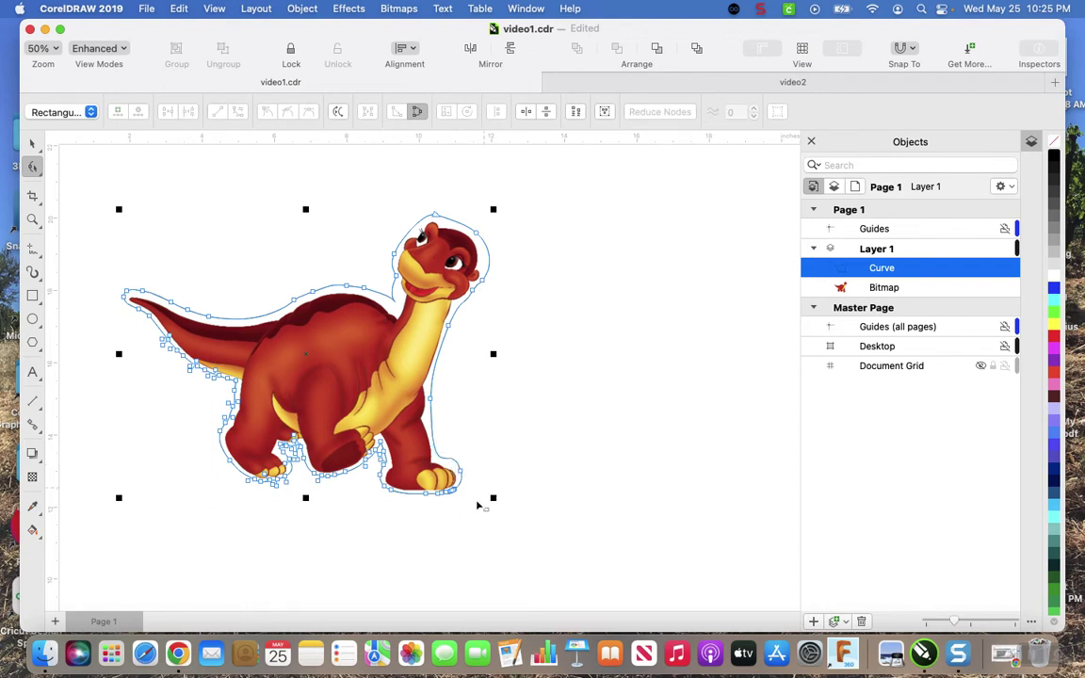
{"action": "left_click", "coordinate": [424, 488]}
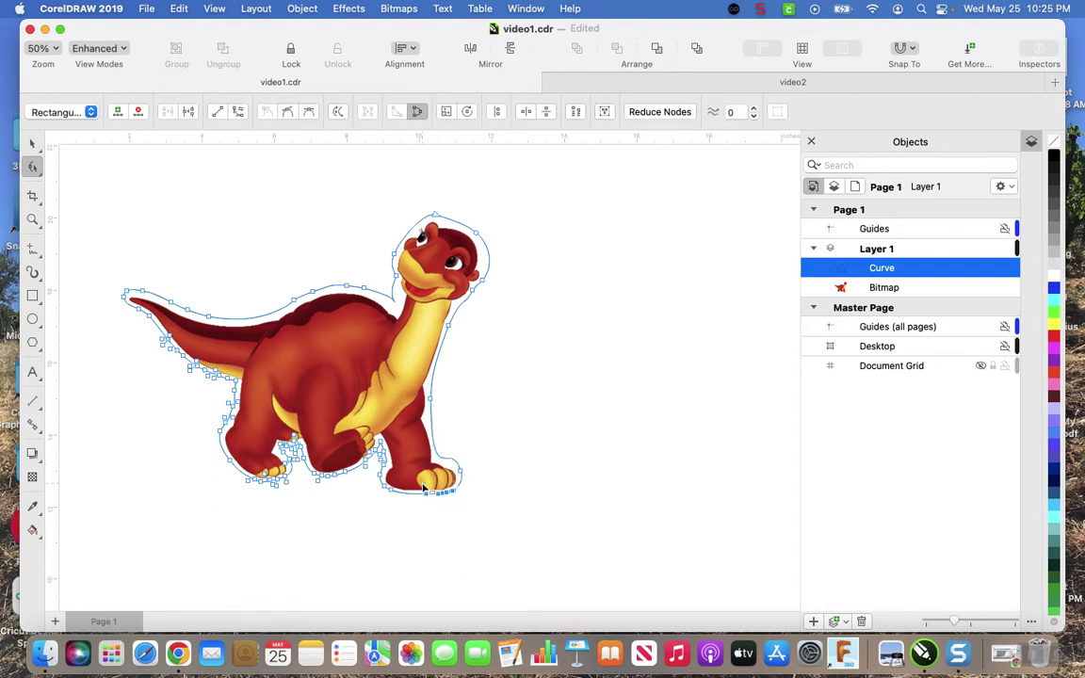
{"action": "left_click", "coordinate": [401, 443]}
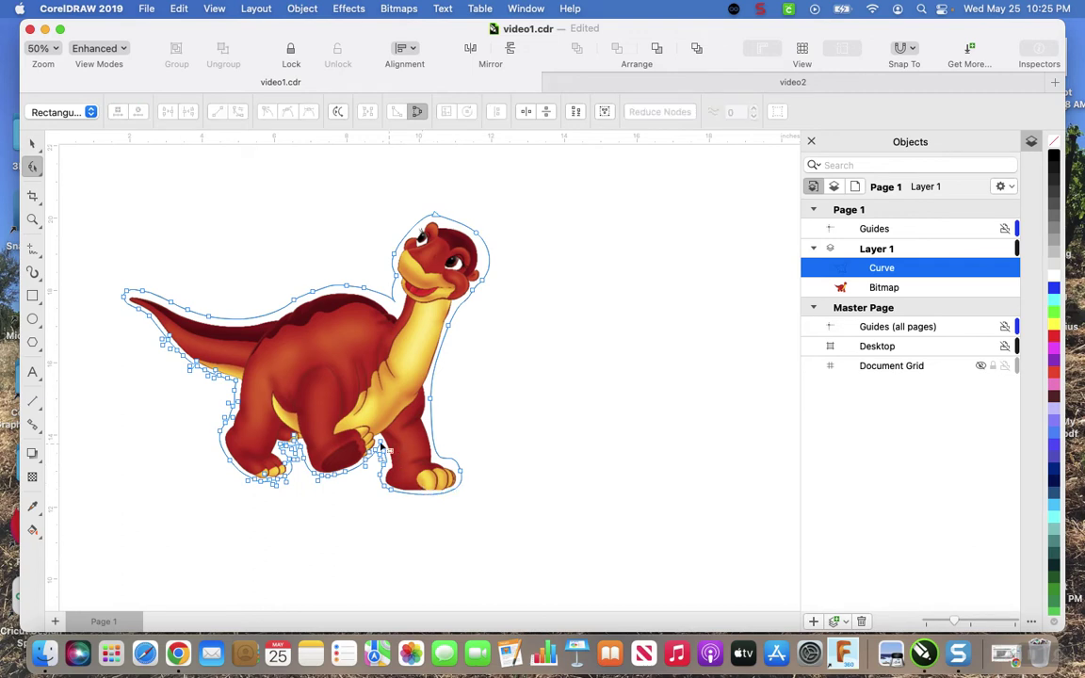
Select nodes between the legs and nudge one to reshape the contour there
{"action": "left_click_drag", "start_coordinate": [389, 436], "coordinate": [342, 477]}
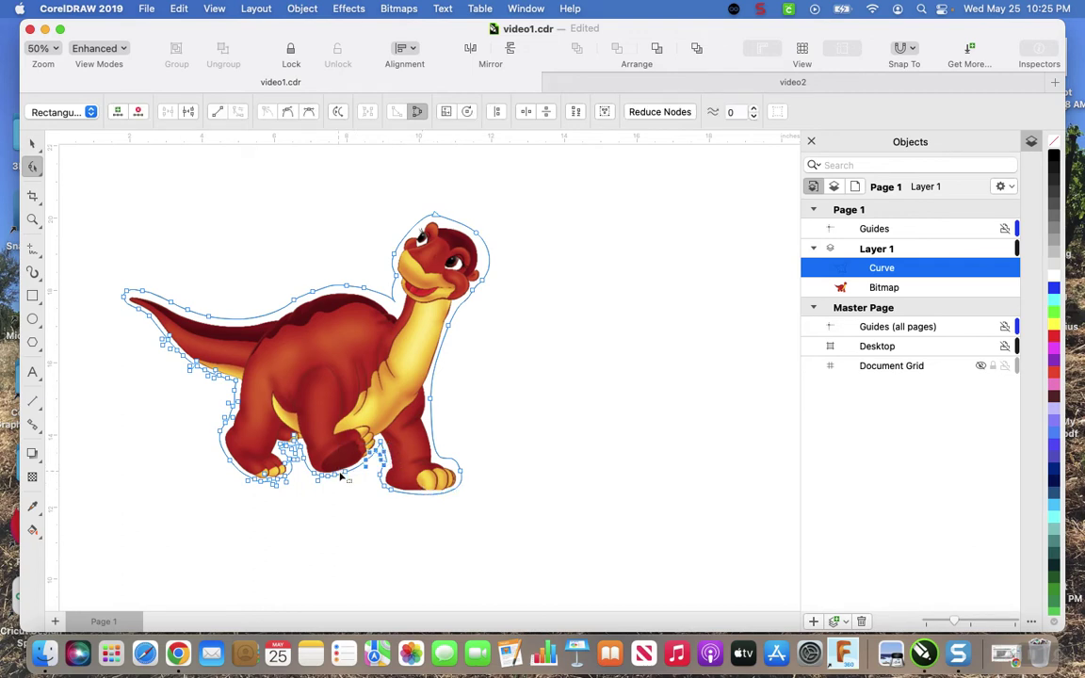
{"action": "left_click", "coordinate": [342, 477]}
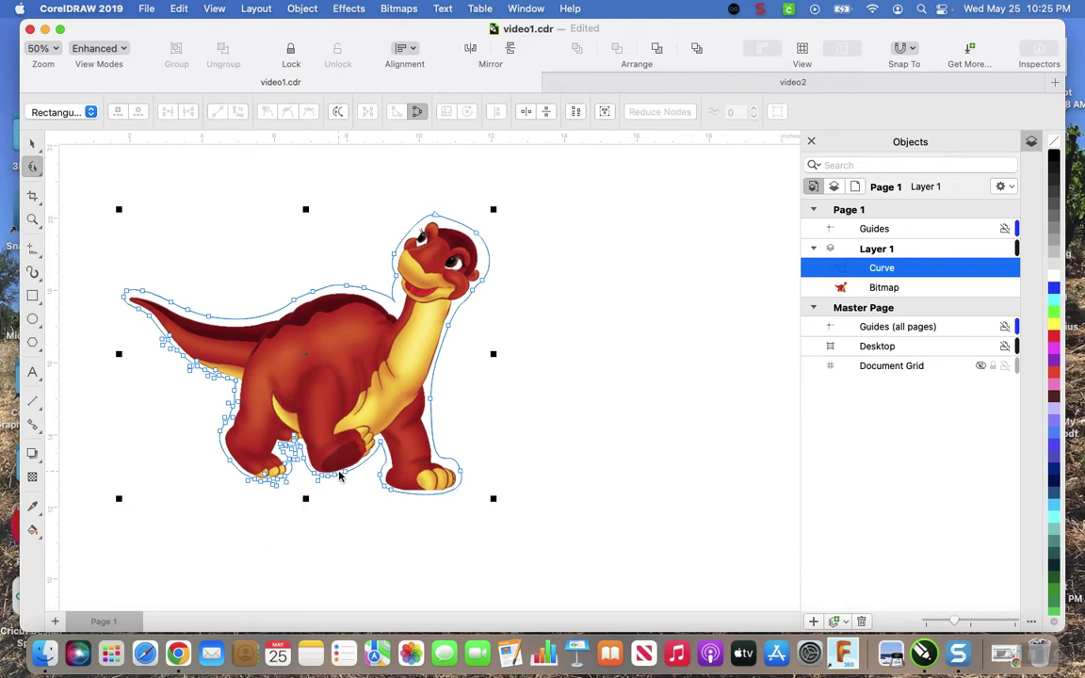
{"action": "left_click", "coordinate": [382, 444]}
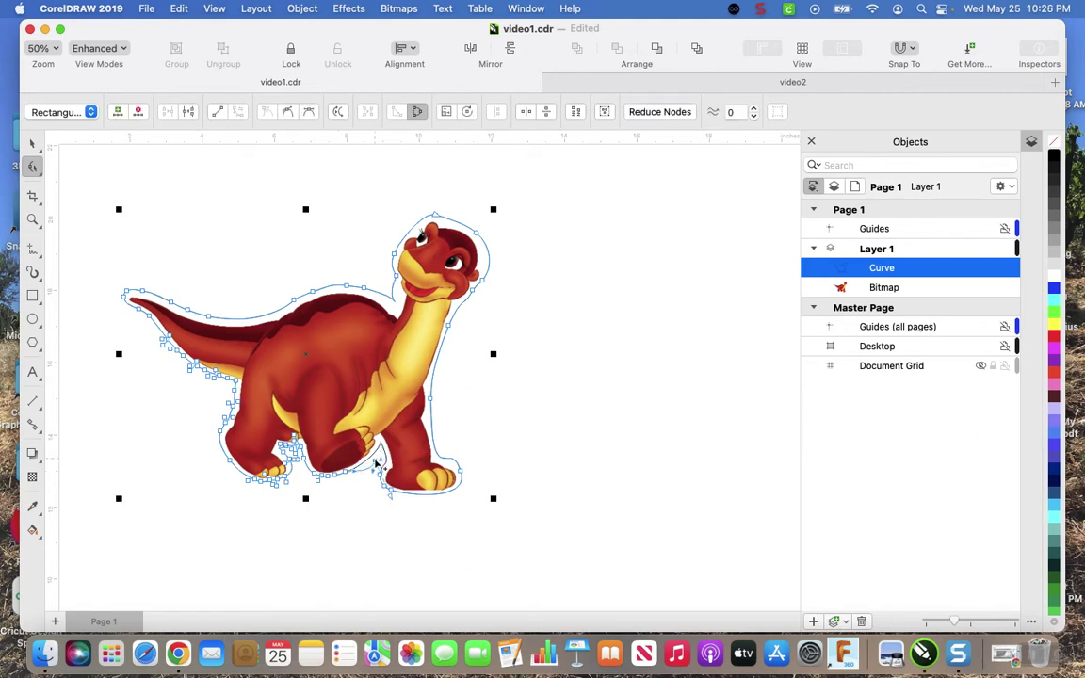
{"action": "left_click_drag", "start_coordinate": [377, 464], "coordinate": [374, 471]}
{"action": "left_click", "coordinate": [387, 509]}
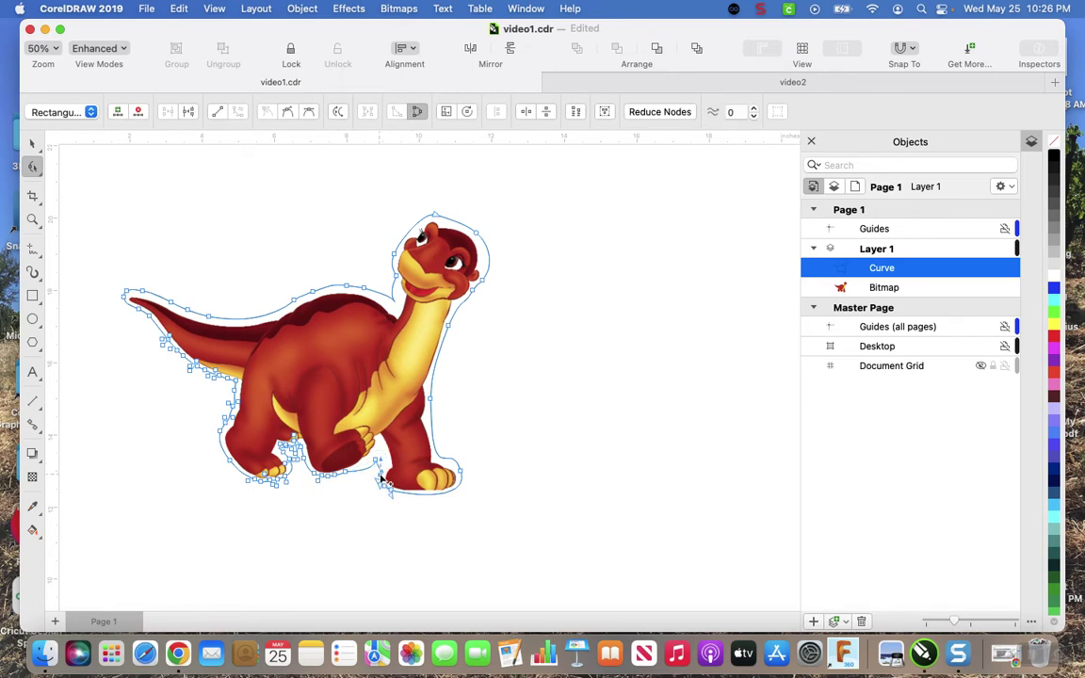
{"action": "left_click", "coordinate": [381, 481]}
{"action": "left_click", "coordinate": [386, 489]}
{"action": "left_click", "coordinate": [387, 491]}
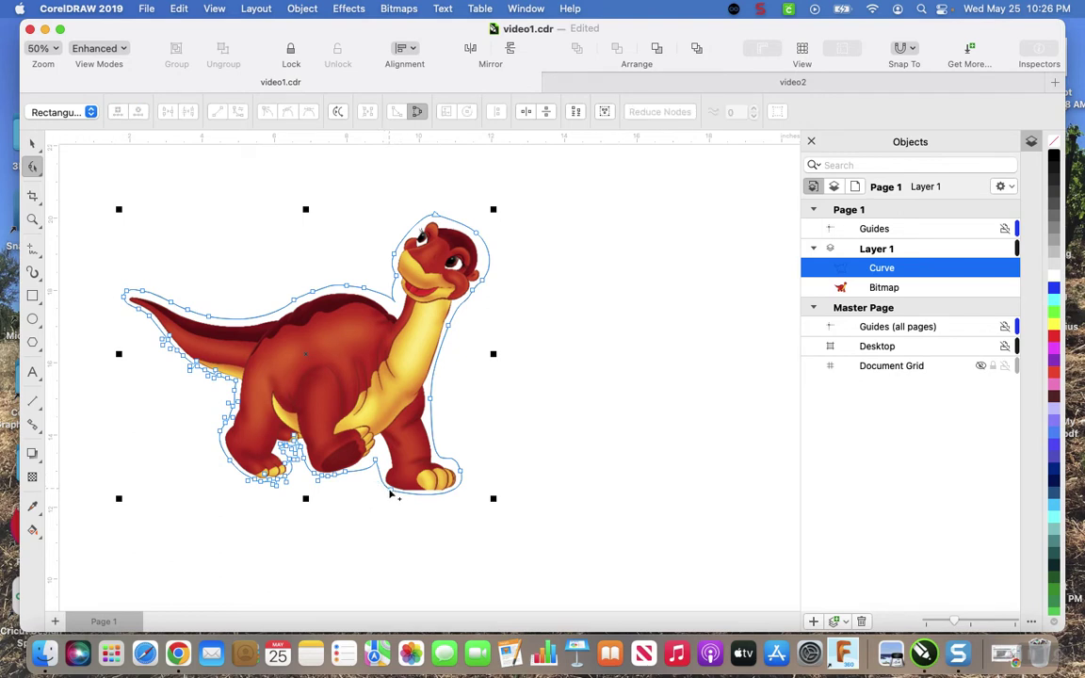
Select the node clusters around the contour's left foot
{"action": "left_click_drag", "start_coordinate": [351, 484], "coordinate": [301, 471]}
{"action": "left_click", "coordinate": [309, 473]}
{"action": "left_click", "coordinate": [320, 479]}
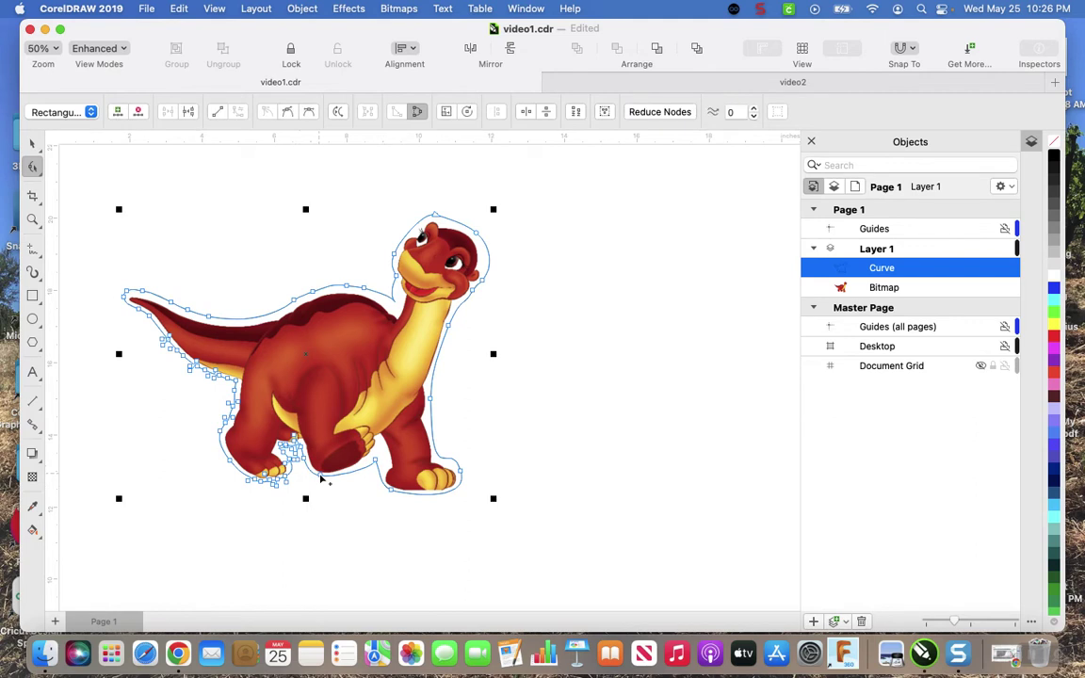
{"action": "left_click_drag", "start_coordinate": [320, 479], "coordinate": [275, 430]}
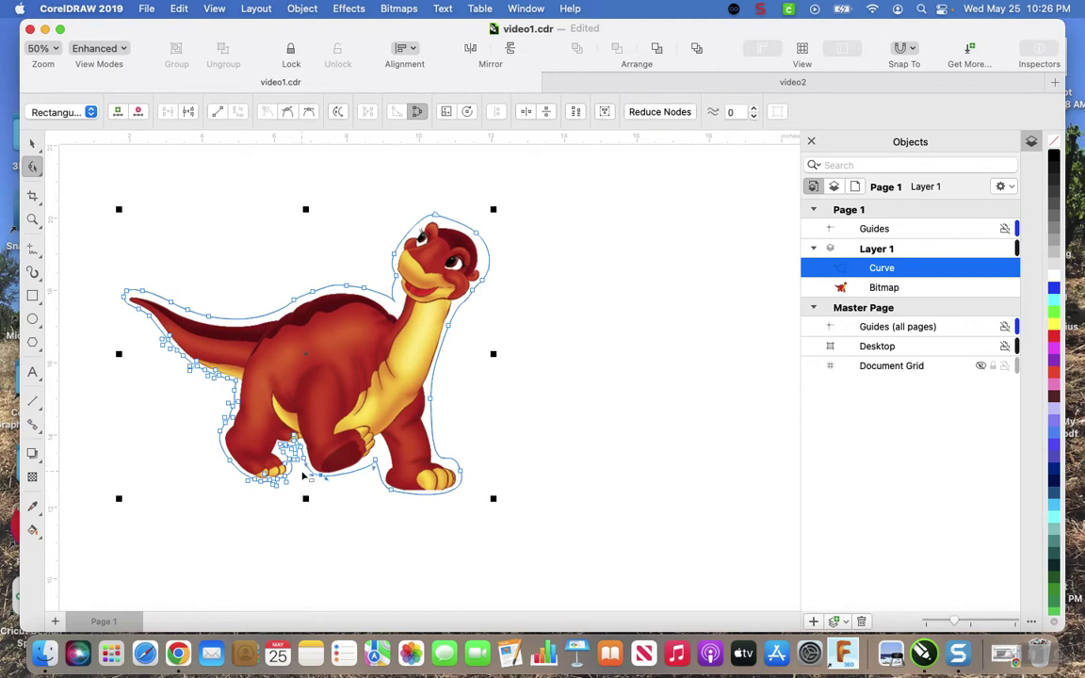
{"action": "left_click", "coordinate": [273, 429]}
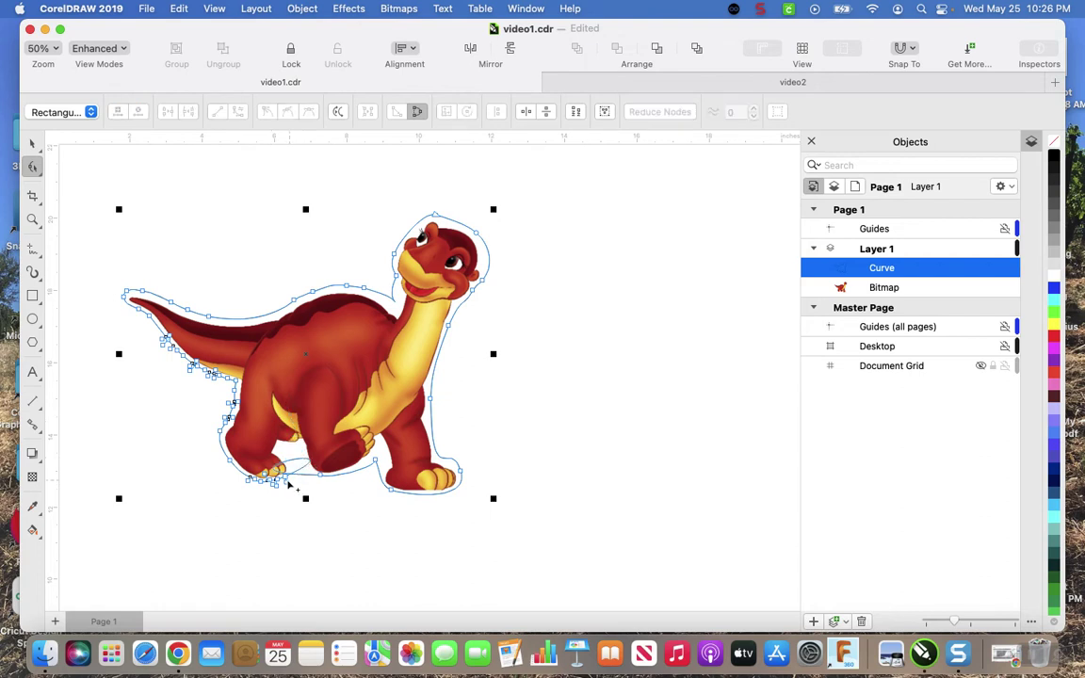
{"action": "left_click", "coordinate": [271, 471]}
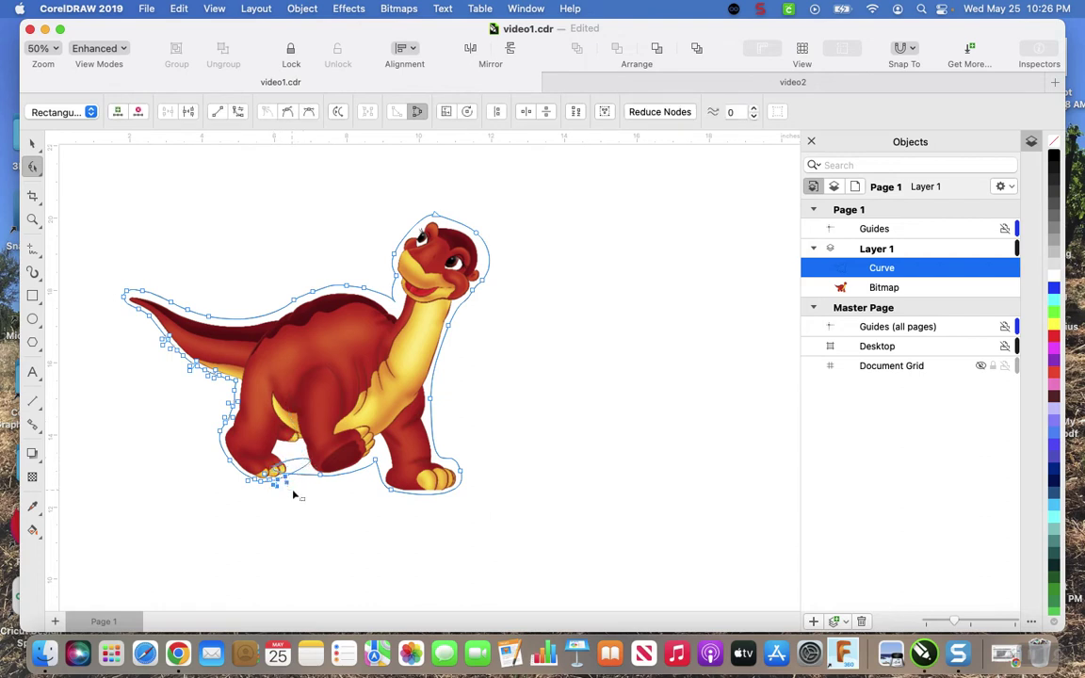
{"action": "left_click", "coordinate": [293, 495]}
{"action": "left_click", "coordinate": [273, 470]}
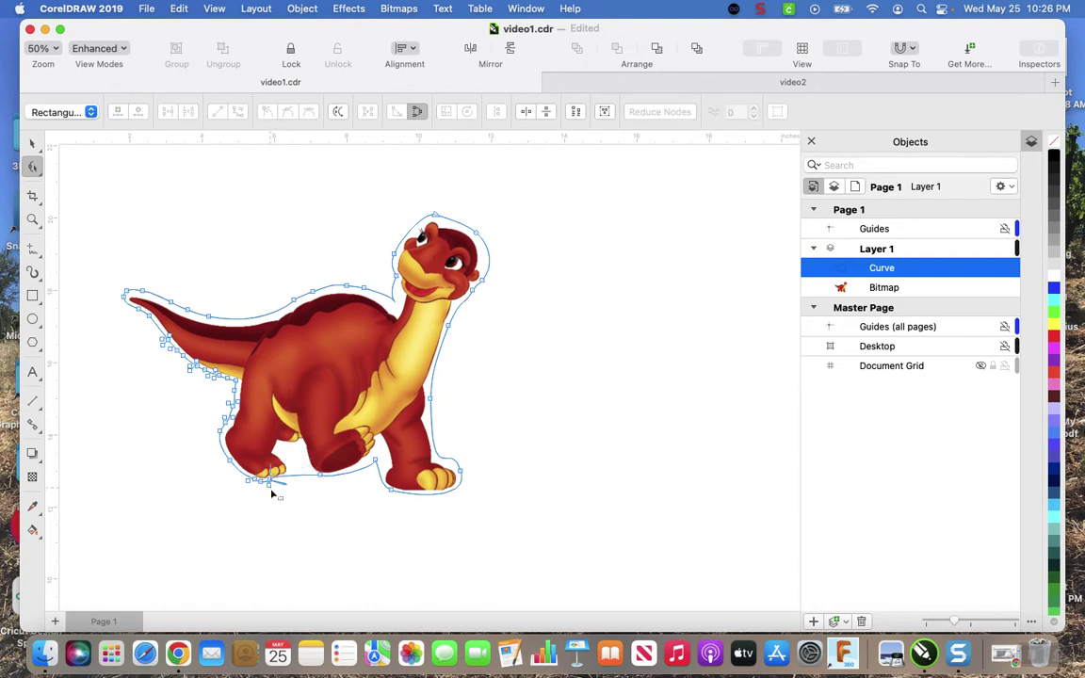
{"action": "left_click", "coordinate": [267, 500]}
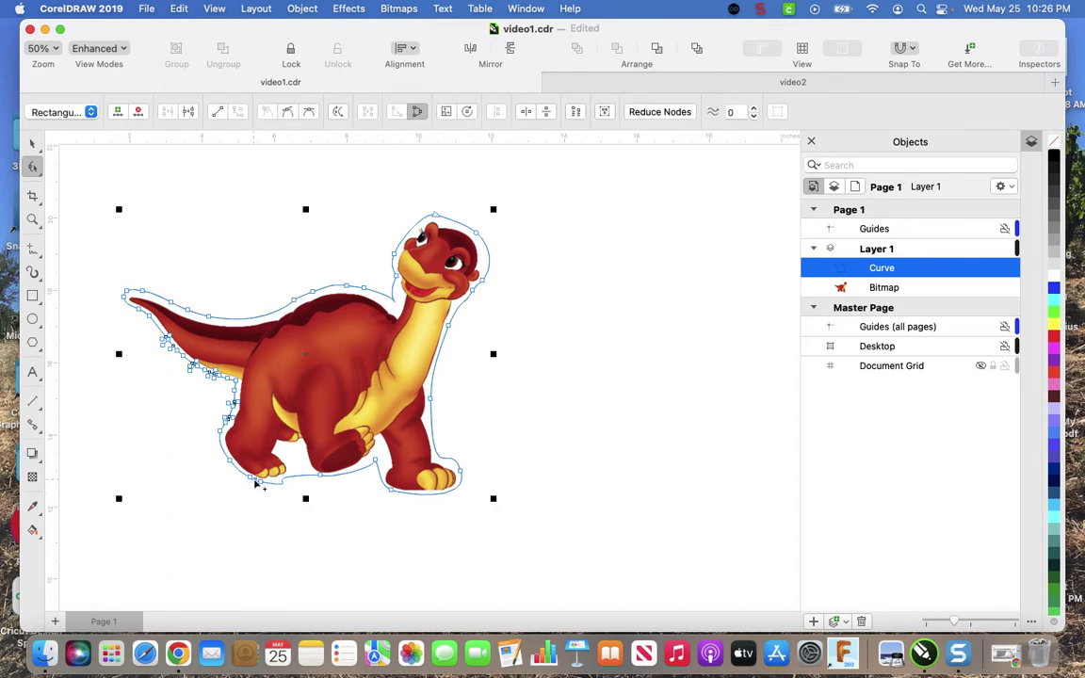
Delete the extra contour nodes on the front leg, tail, belly and lower tail
{"action": "left_click_drag", "start_coordinate": [203, 397], "coordinate": [258, 417]}
{"action": "key", "text": "Delete"}
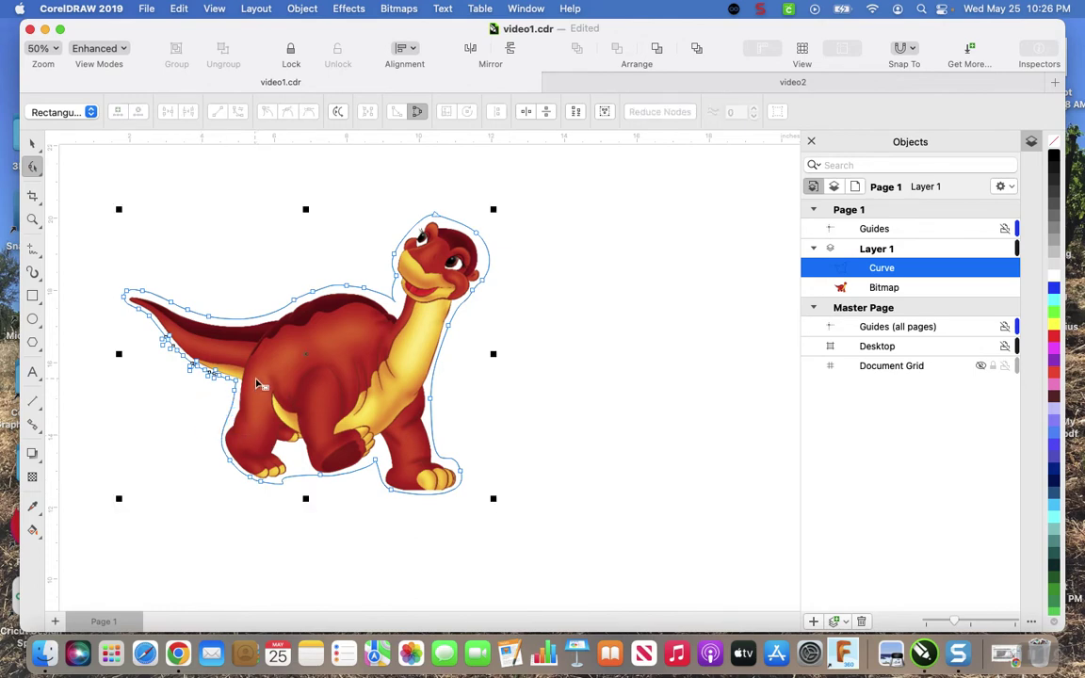
{"action": "left_click_drag", "start_coordinate": [248, 376], "coordinate": [167, 388]}
{"action": "key", "text": "Delete"}
{"action": "left_click_drag", "start_coordinate": [152, 332], "coordinate": [207, 387]}
{"action": "key", "text": "Delete"}
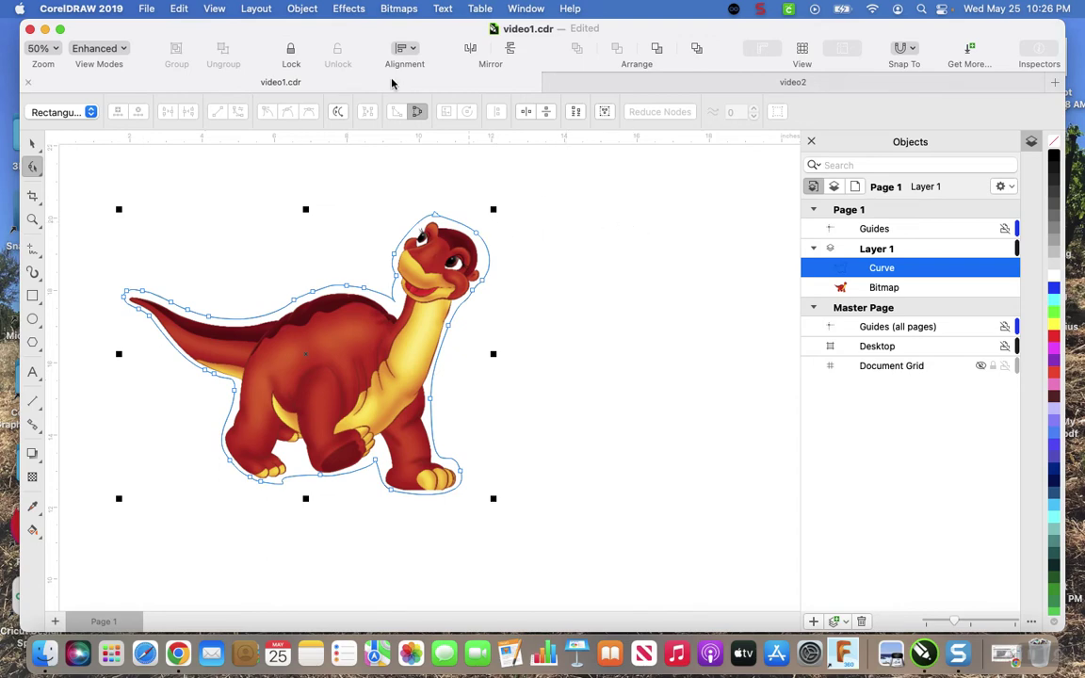
In Object Properties, set the contour's outline width to 0.25 pt
{"action": "left_click", "coordinate": [301, 10]}
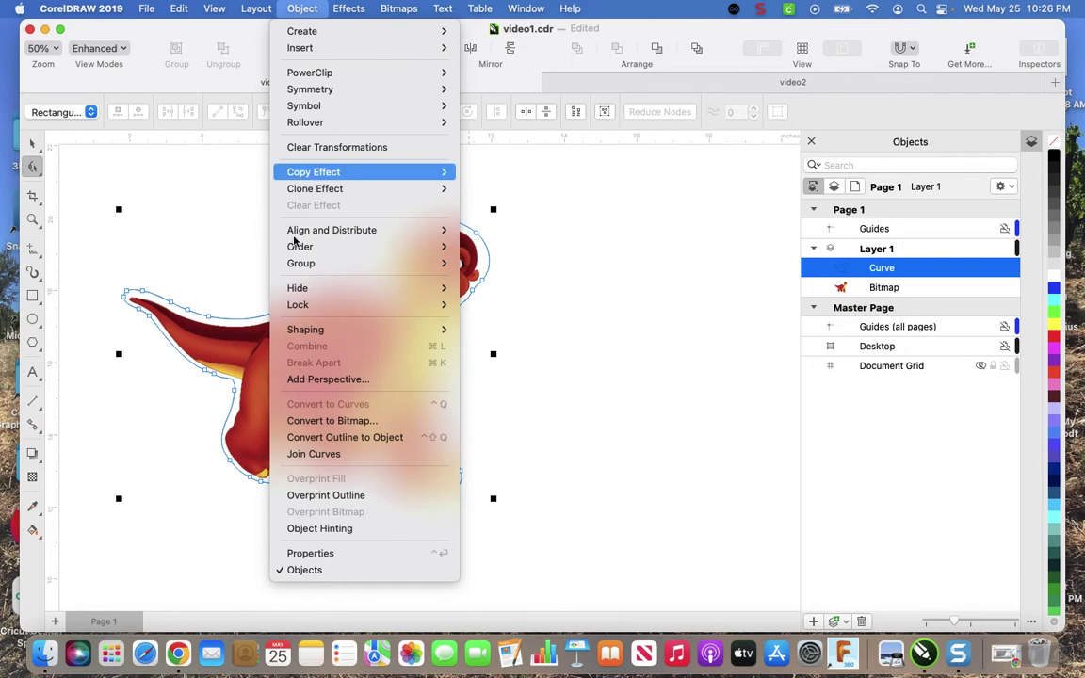
{"action": "left_click", "coordinate": [305, 554]}
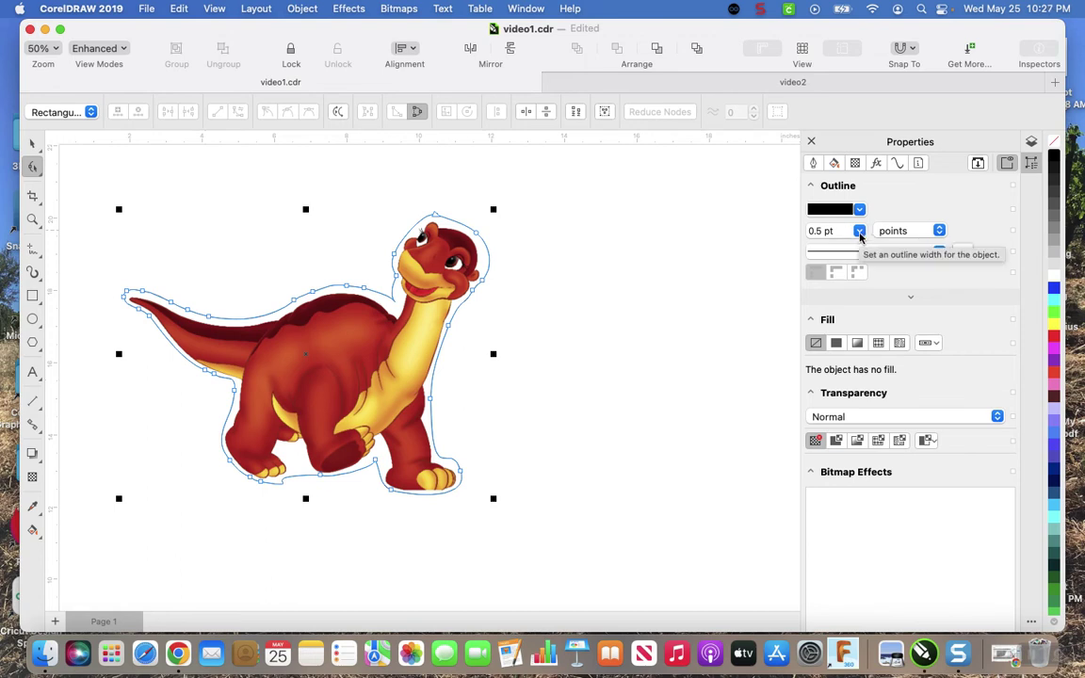
{"action": "left_click", "coordinate": [859, 232]}
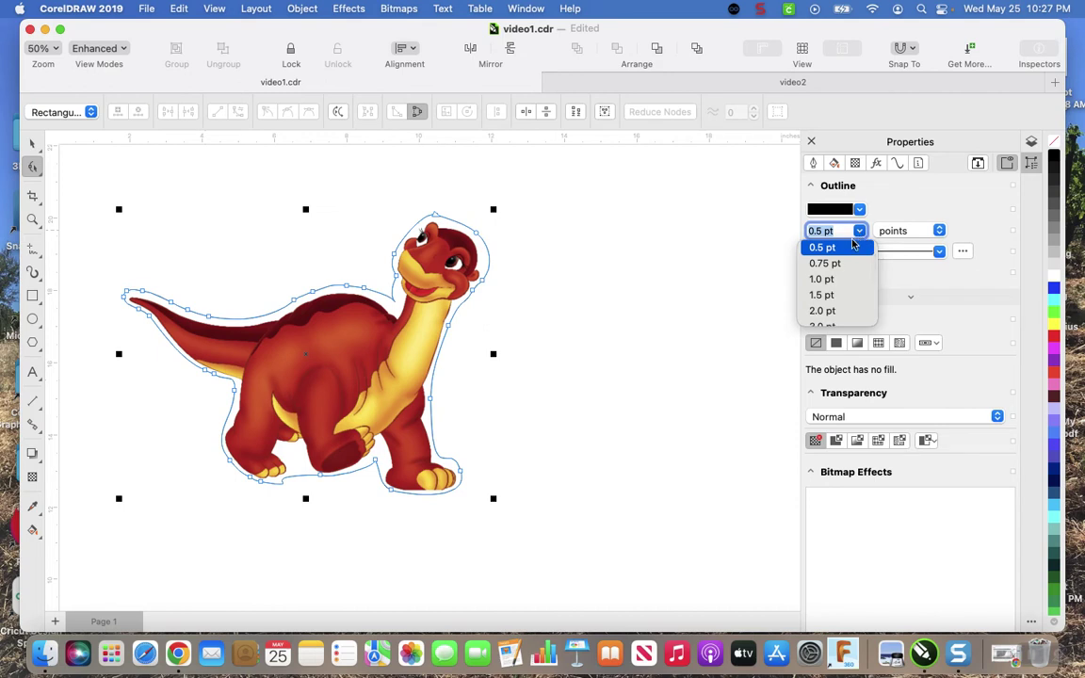
{"action": "left_click", "coordinate": [817, 230]}
{"action": "type", "text": "2"}
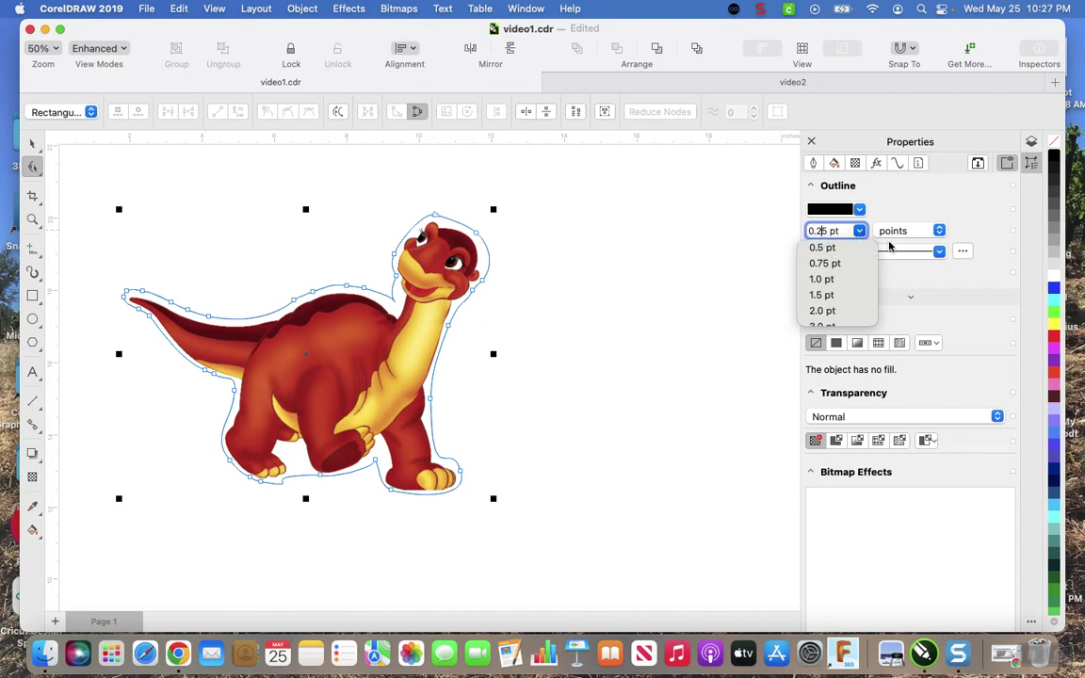
{"action": "left_click", "coordinate": [862, 211]}
Set the outline colour to CMYK 0/100/0/0 magenta and return to the Pick tool
{"action": "left_click", "coordinate": [860, 210]}
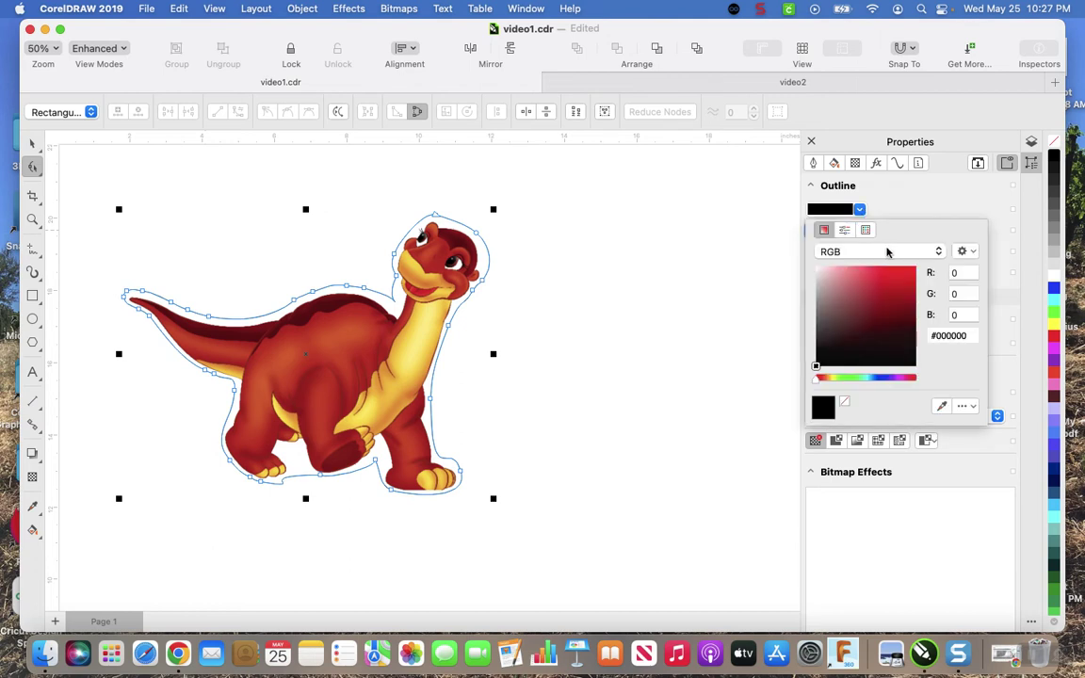
{"action": "left_click", "coordinate": [886, 252]}
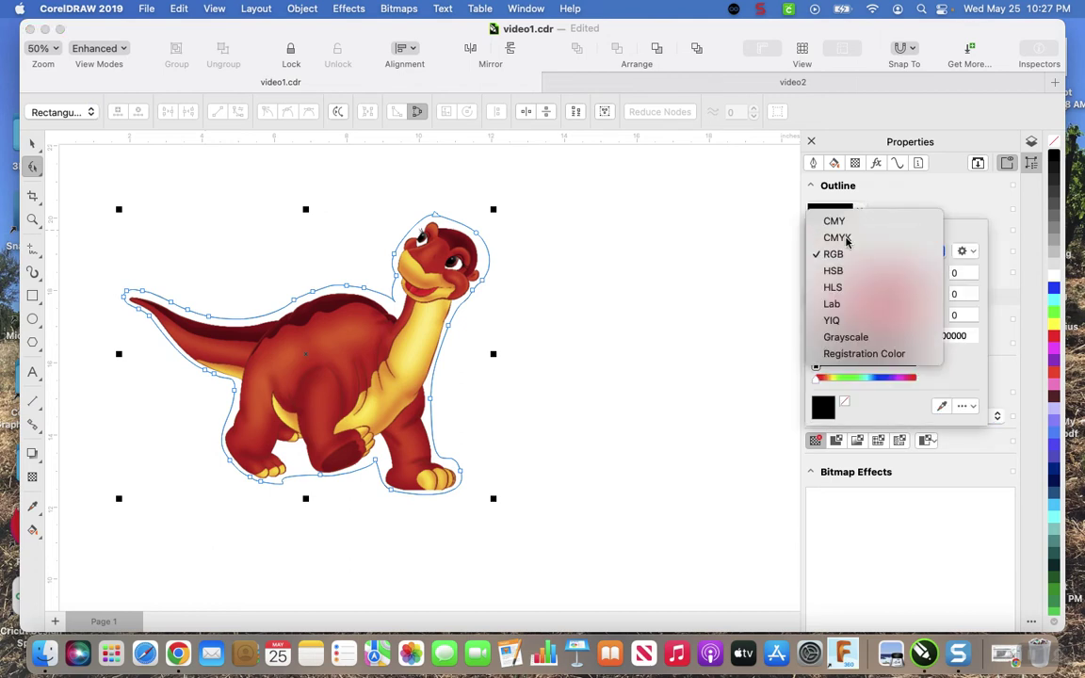
{"action": "left_click", "coordinate": [846, 238]}
{"action": "left_click", "coordinate": [957, 272]}
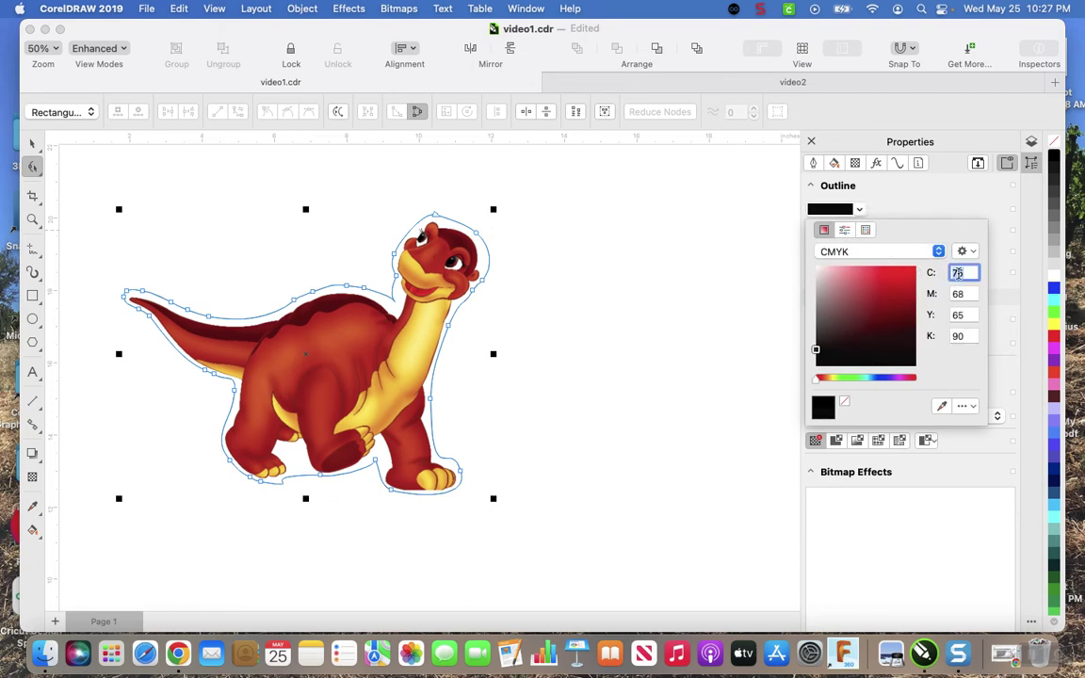
{"action": "type", "text": "0"}
{"action": "key", "text": "Tab"}
{"action": "type", "text": "100"}
{"action": "key", "text": "Tab"}
{"action": "type", "text": "0"}
{"action": "key", "text": "Tab"}
{"action": "type", "text": "0"}
{"action": "key", "text": "Return"}
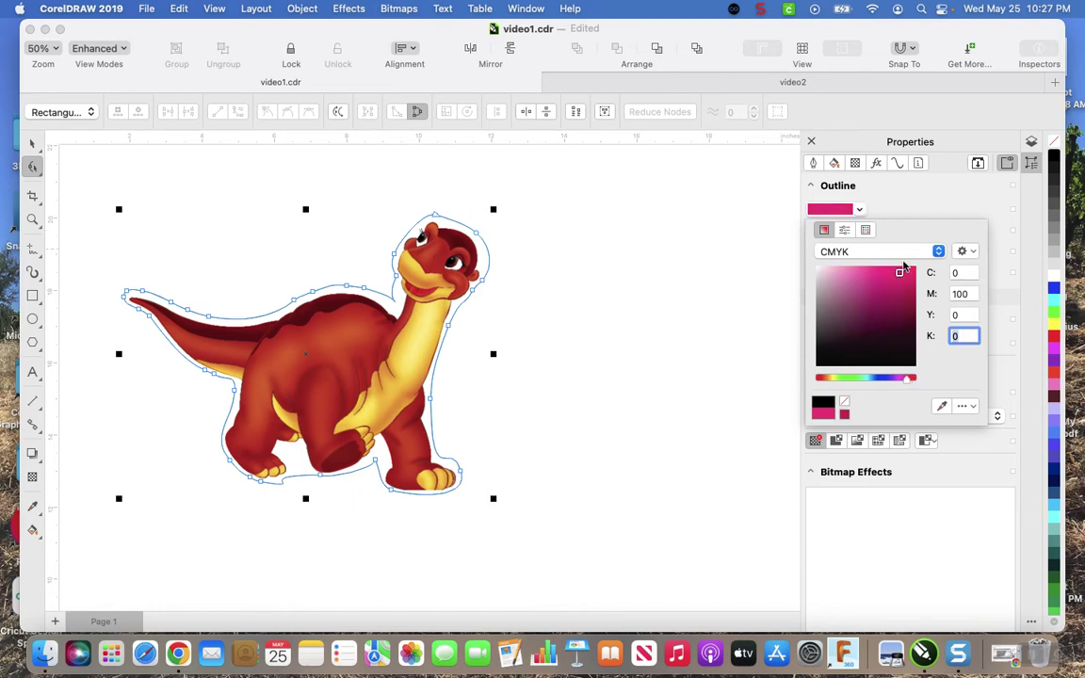
{"action": "left_click", "coordinate": [858, 211]}
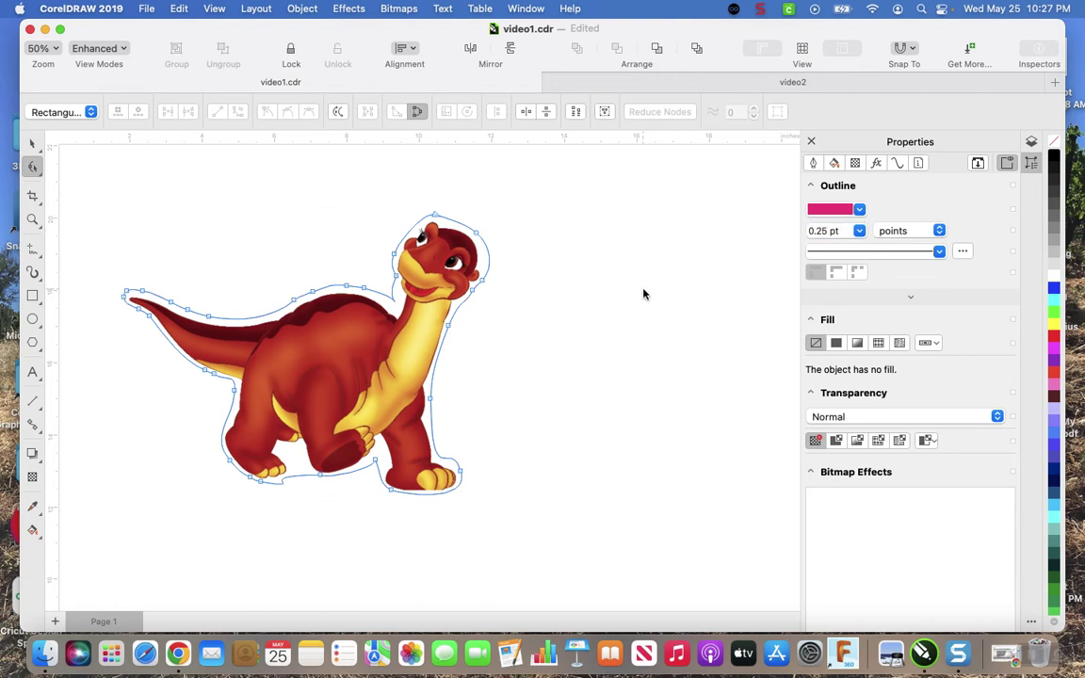
{"action": "left_click", "coordinate": [32, 142]}
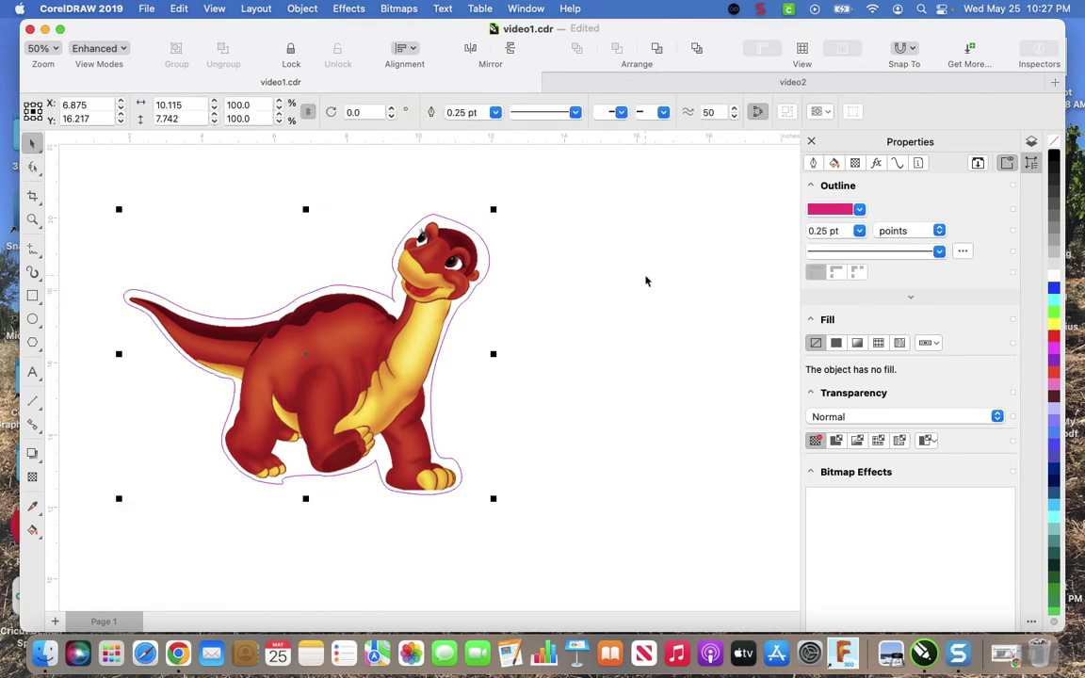
Set the contour's outline width to Hairline
{"action": "left_click", "coordinate": [859, 231]}
{"action": "scroll", "coordinate": [821, 273], "scroll_direction": "up", "scroll_amount": 2}
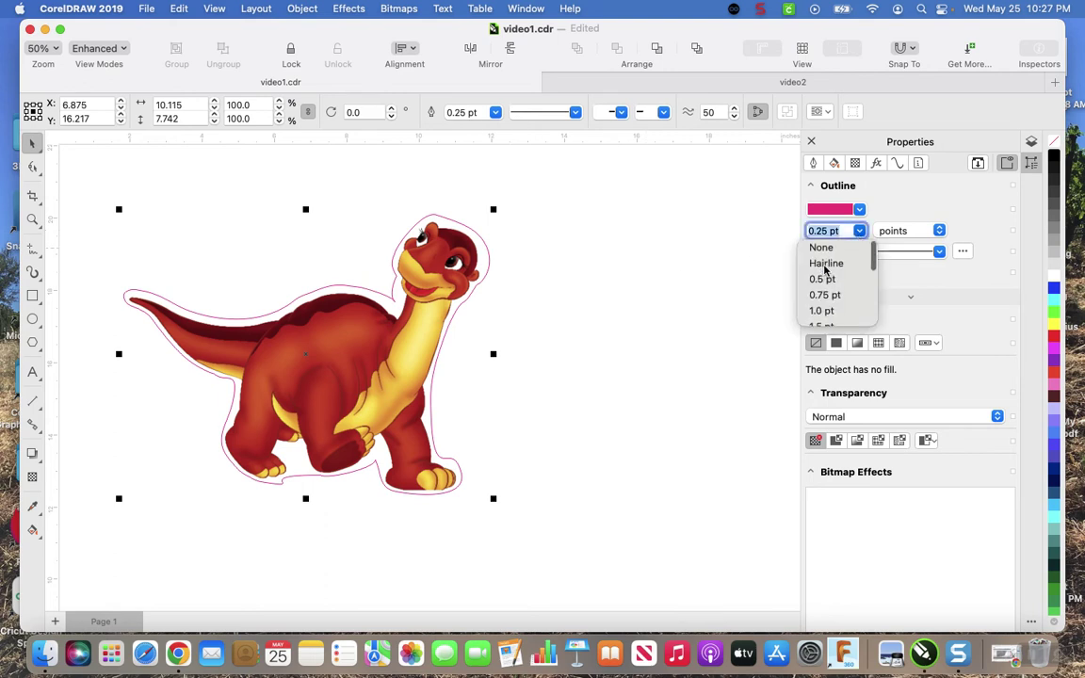
{"action": "left_click", "coordinate": [823, 263]}
Change the outline colour to pure red, RGB 255/0/0, then deselect
{"action": "left_click", "coordinate": [860, 211]}
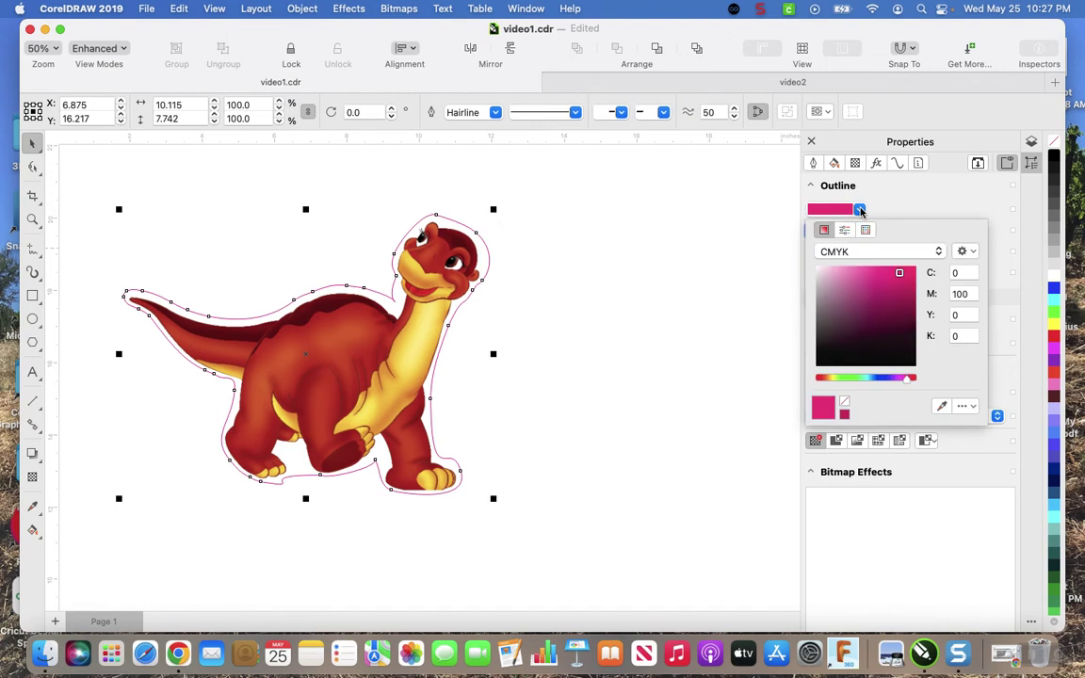
{"action": "left_click", "coordinate": [845, 250]}
{"action": "left_click", "coordinate": [838, 270]}
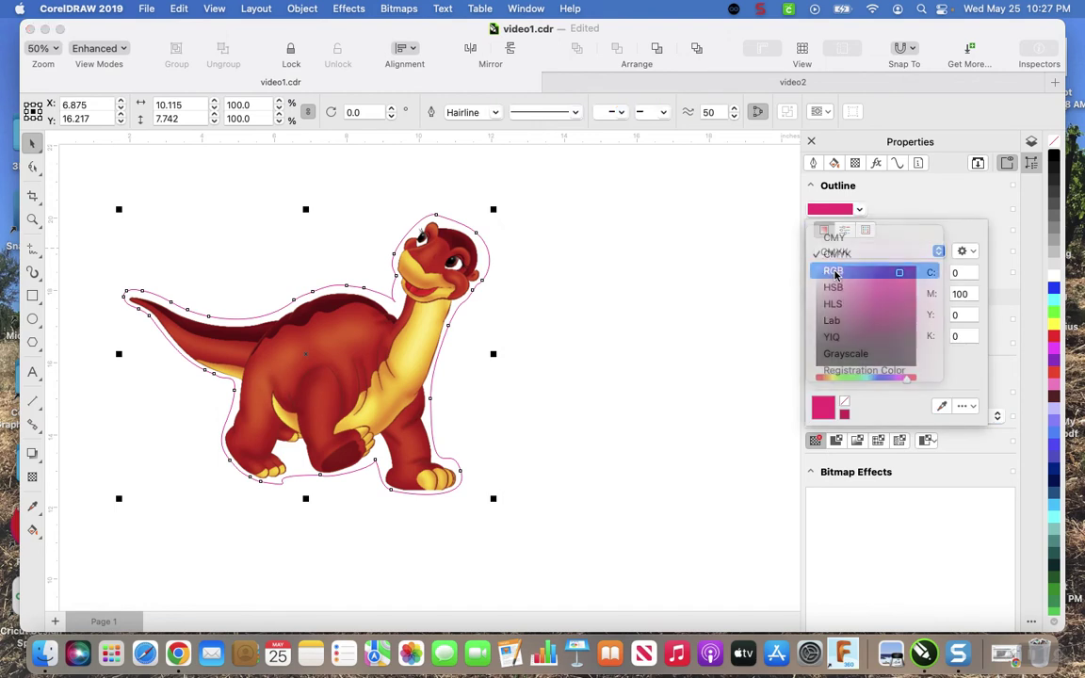
{"action": "left_click", "coordinate": [961, 273]}
{"action": "double_click", "coordinate": [961, 273]}
{"action": "type", "text": "255"}
{"action": "key", "text": "Tab"}
{"action": "key", "text": "Tab"}
{"action": "type", "text": "0"}
{"action": "double_click", "coordinate": [956, 293]}
{"action": "type", "text": "0"}
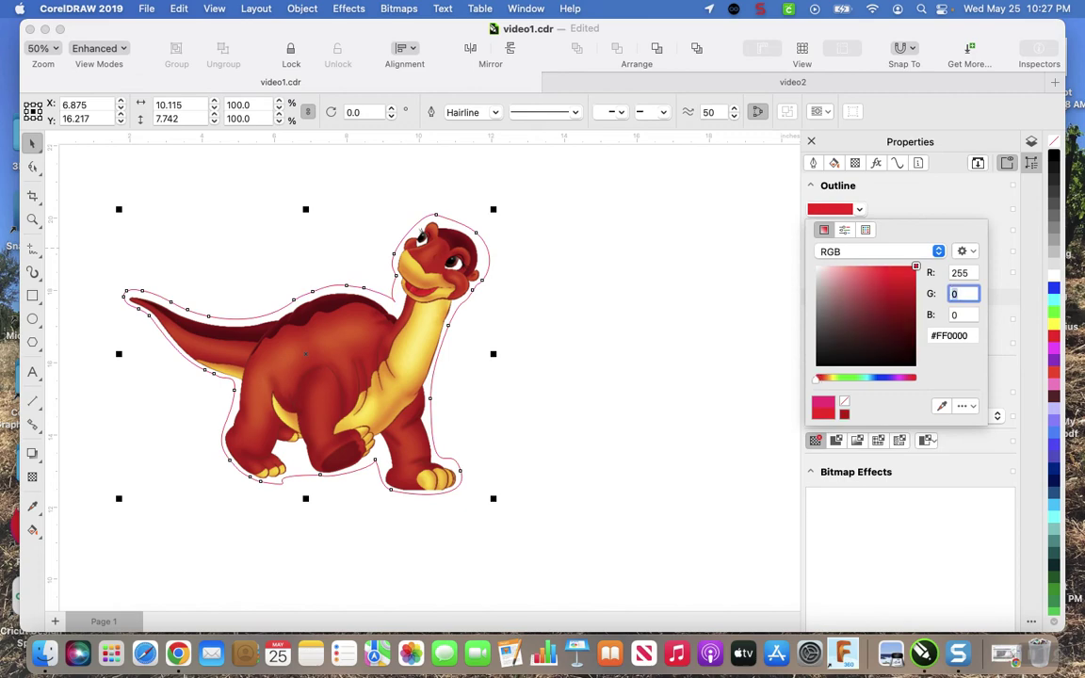
{"action": "key", "text": "Return"}
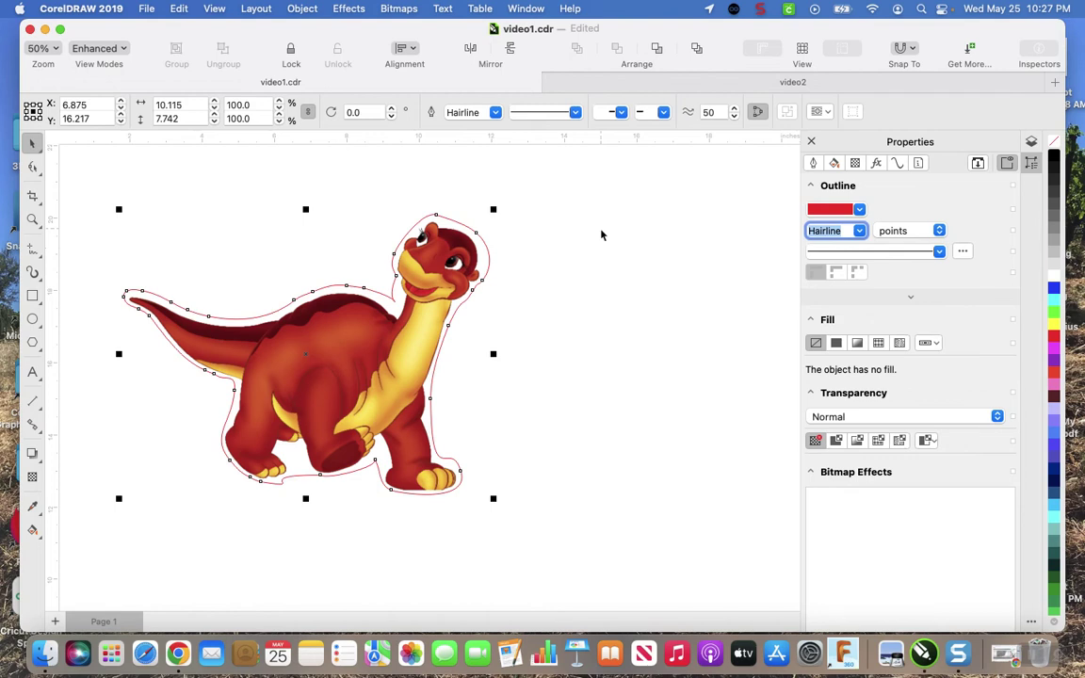
{"action": "left_click", "coordinate": [601, 235]}
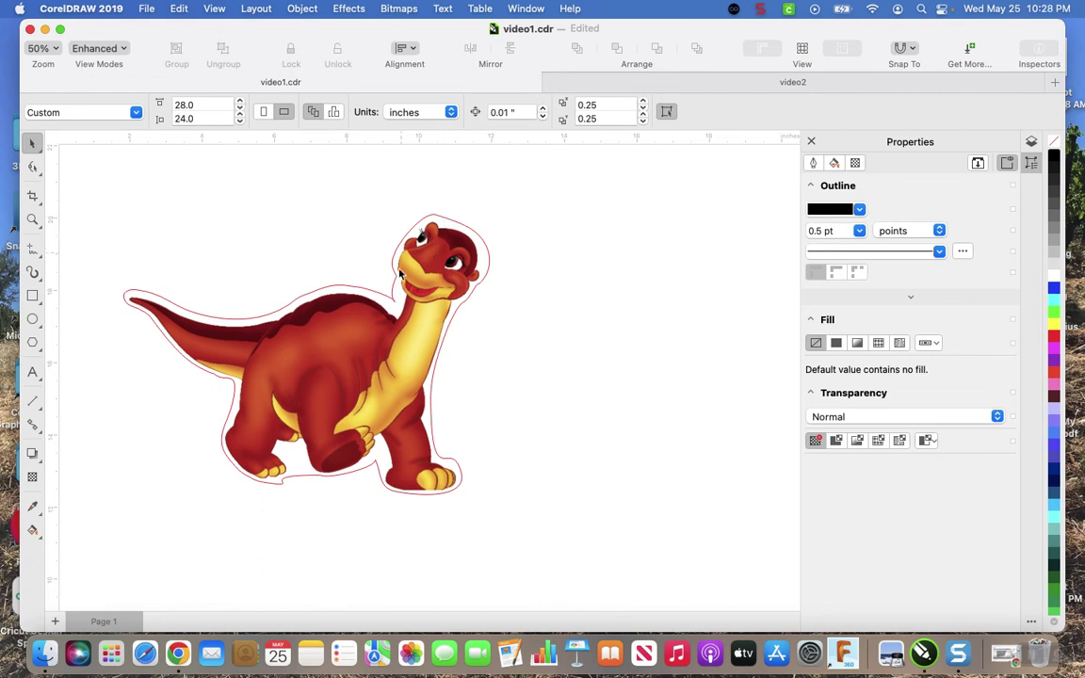
Drag the red contour to the right, then freehand-trace around the tail, back, neck and front foot
{"action": "left_click_drag", "start_coordinate": [381, 295], "coordinate": [658, 316]}
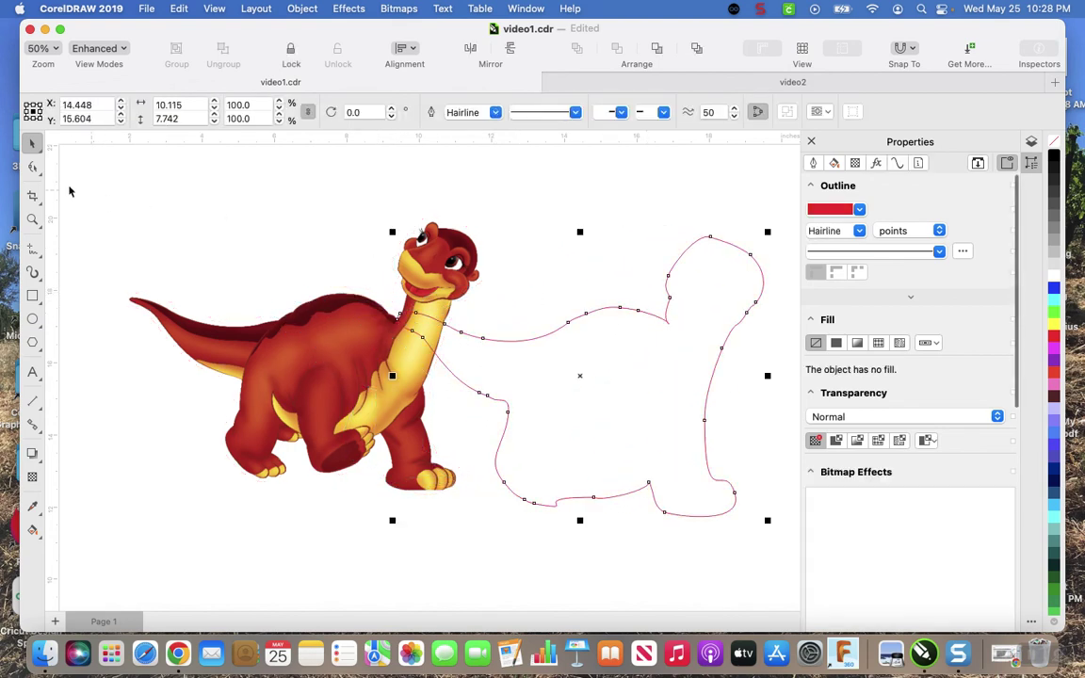
{"action": "left_click", "coordinate": [32, 248]}
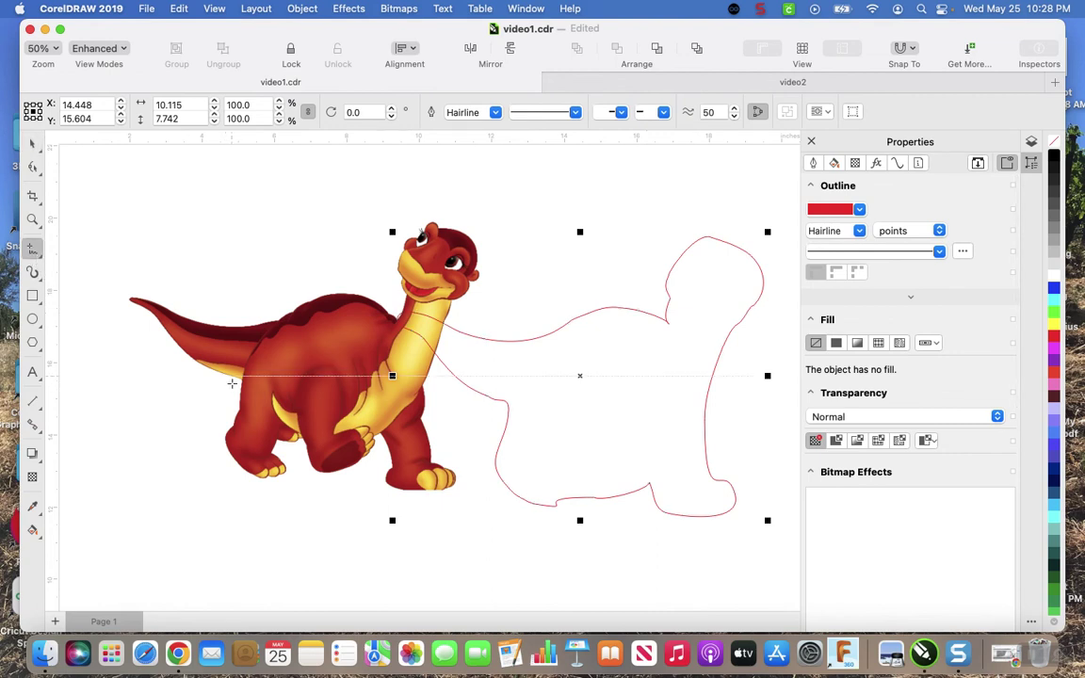
{"action": "mouse_move", "coordinate": [232, 383]}
{"action": "left_mouse_down"}
{"action": "mouse_move", "coordinate": [185, 379]}
{"action": "mouse_move", "coordinate": [124, 297]}
{"action": "mouse_move", "coordinate": [136, 286]}
{"action": "left_mouse_up"}
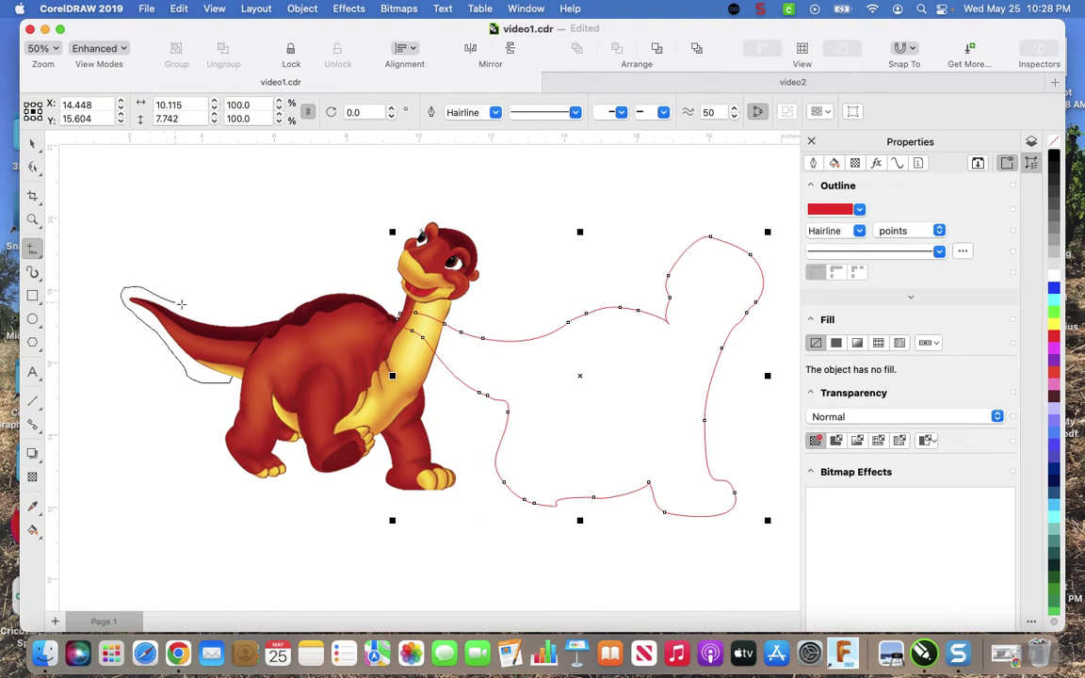
{"action": "left_click_drag", "start_coordinate": [247, 318], "coordinate": [312, 292]}
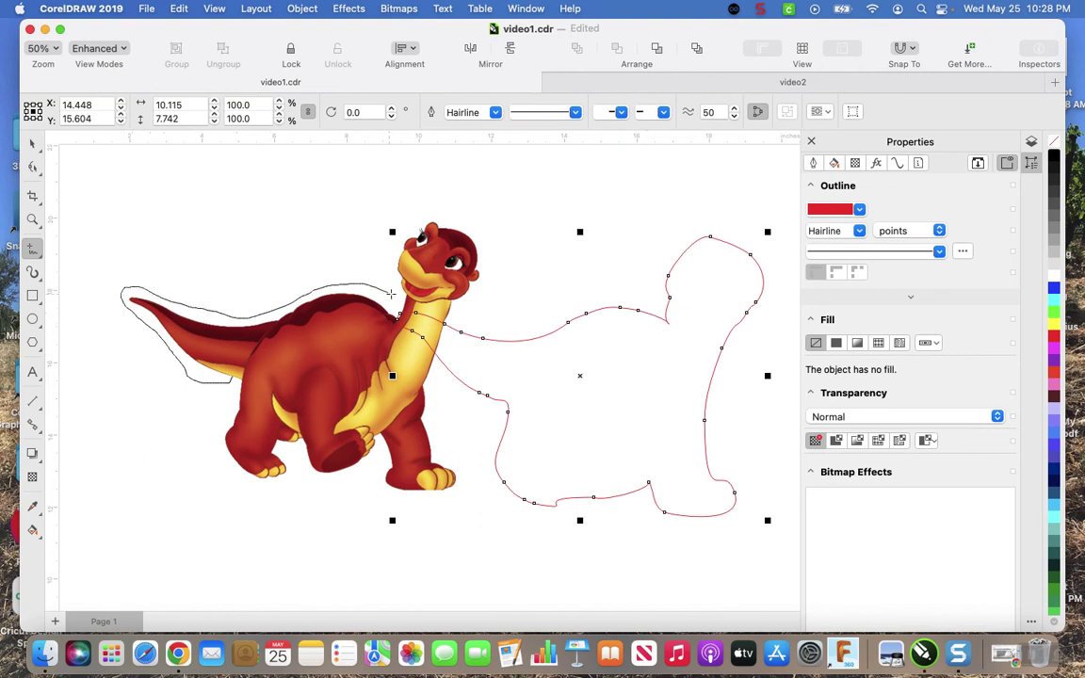
{"action": "mouse_move", "coordinate": [391, 293]}
{"action": "left_mouse_down"}
{"action": "mouse_move", "coordinate": [404, 231]}
{"action": "mouse_move", "coordinate": [428, 216]}
{"action": "mouse_move", "coordinate": [478, 221]}
{"action": "mouse_move", "coordinate": [493, 244]}
{"action": "mouse_move", "coordinate": [492, 276]}
{"action": "mouse_move", "coordinate": [453, 332]}
{"action": "mouse_move", "coordinate": [439, 420]}
{"action": "left_mouse_up"}
{"action": "mouse_move", "coordinate": [463, 467]}
{"action": "left_mouse_down"}
{"action": "mouse_move", "coordinate": [460, 497]}
{"action": "mouse_move", "coordinate": [434, 505]}
{"action": "mouse_move", "coordinate": [367, 475]}
{"action": "mouse_move", "coordinate": [247, 485]}
{"action": "mouse_move", "coordinate": [225, 476]}
{"action": "mouse_move", "coordinate": [215, 450]}
{"action": "left_mouse_up"}
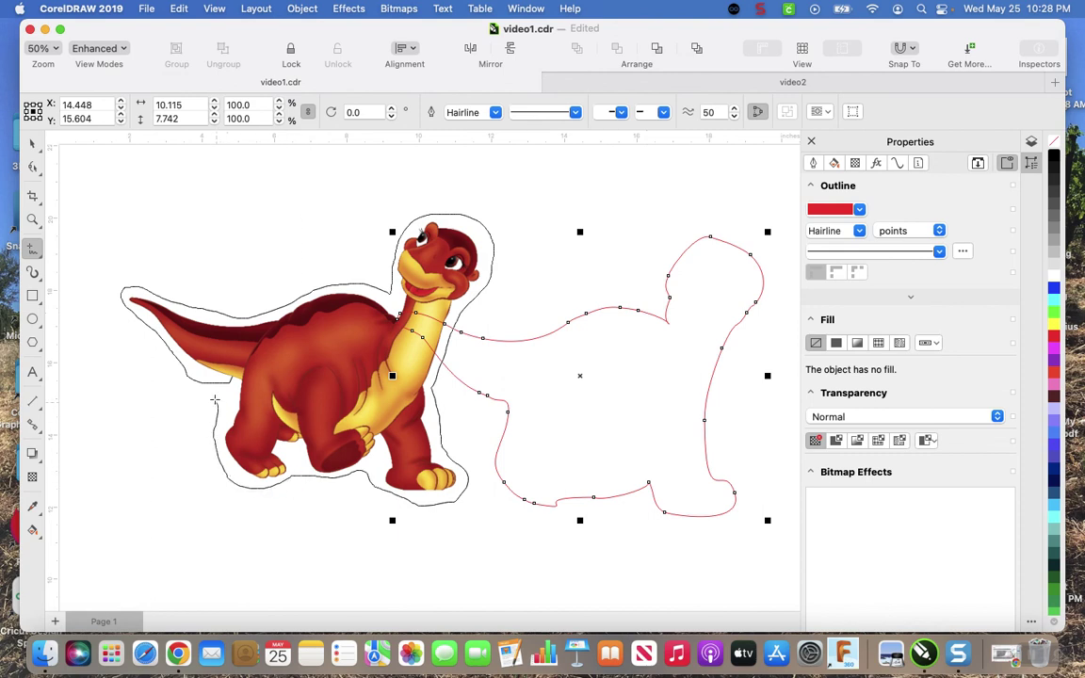
{"action": "left_click_drag", "start_coordinate": [205, 382], "coordinate": [202, 380]}
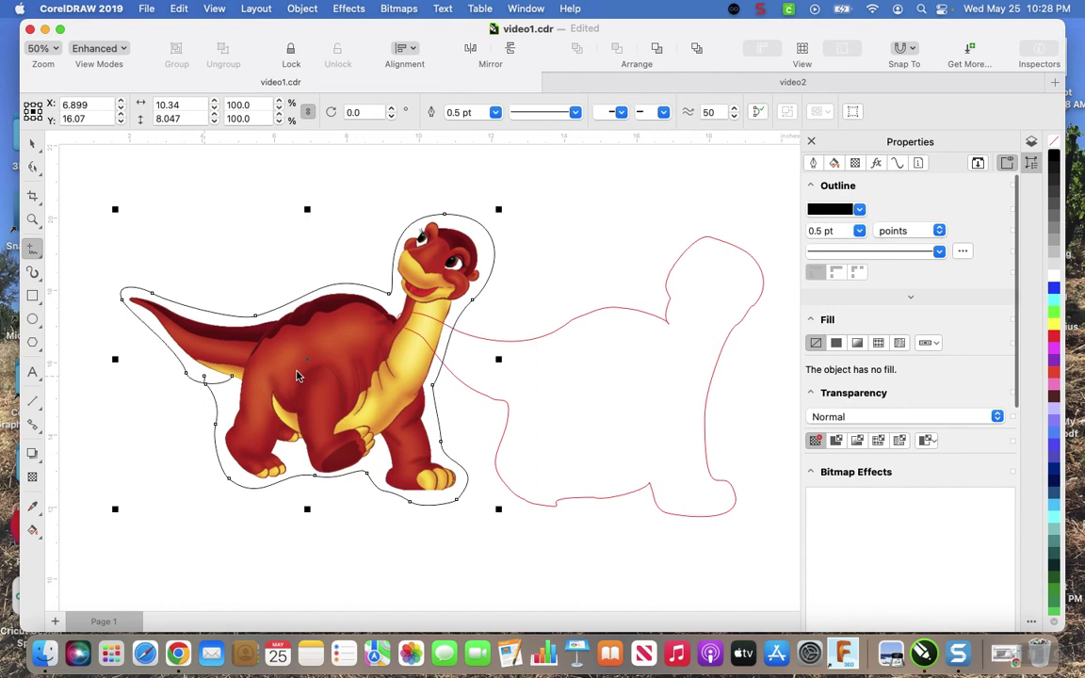
Delete three stray nodes near the tail of the hand-drawn outline
{"action": "left_click", "coordinate": [33, 165]}
{"action": "left_click", "coordinate": [233, 379]}
{"action": "key", "text": "Delete"}
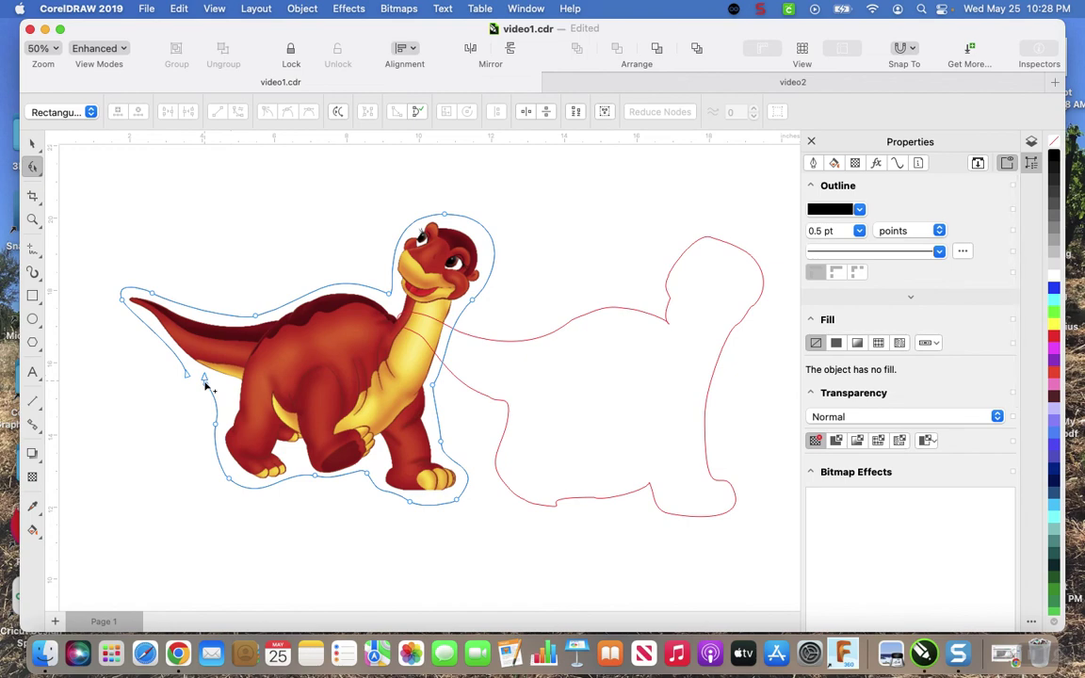
{"action": "left_click", "coordinate": [192, 375]}
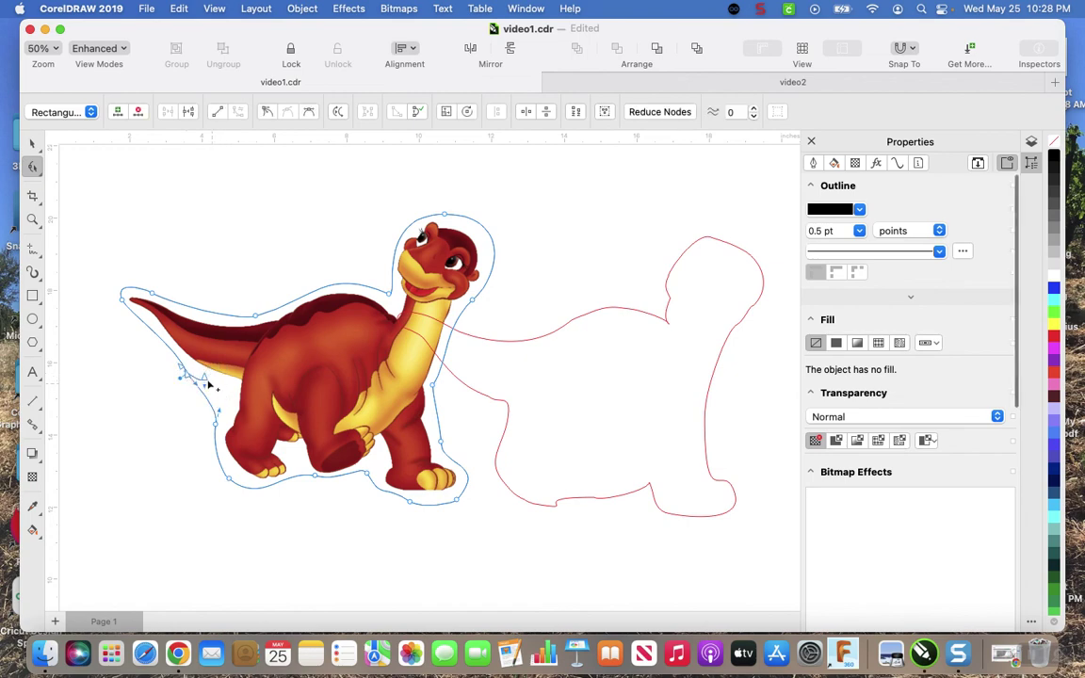
{"action": "key", "text": "Delete"}
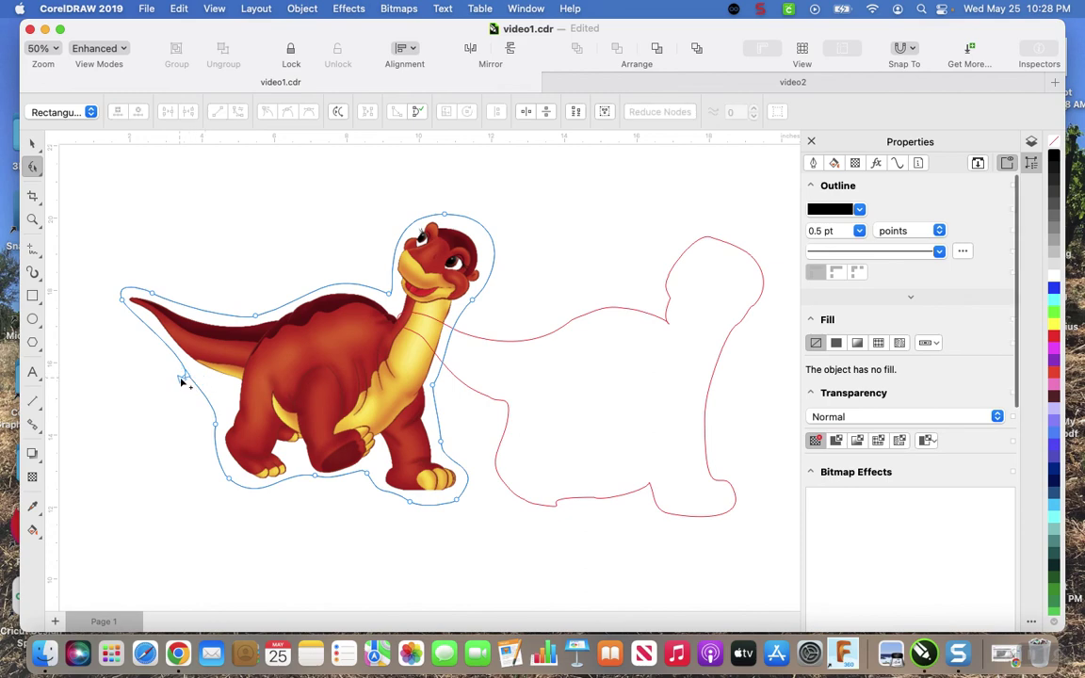
{"action": "left_click", "coordinate": [182, 377]}
{"action": "key", "text": "Delete"}
Close the curve at the end node near the leg and pull the lower-left node up
{"action": "left_click", "coordinate": [216, 429]}
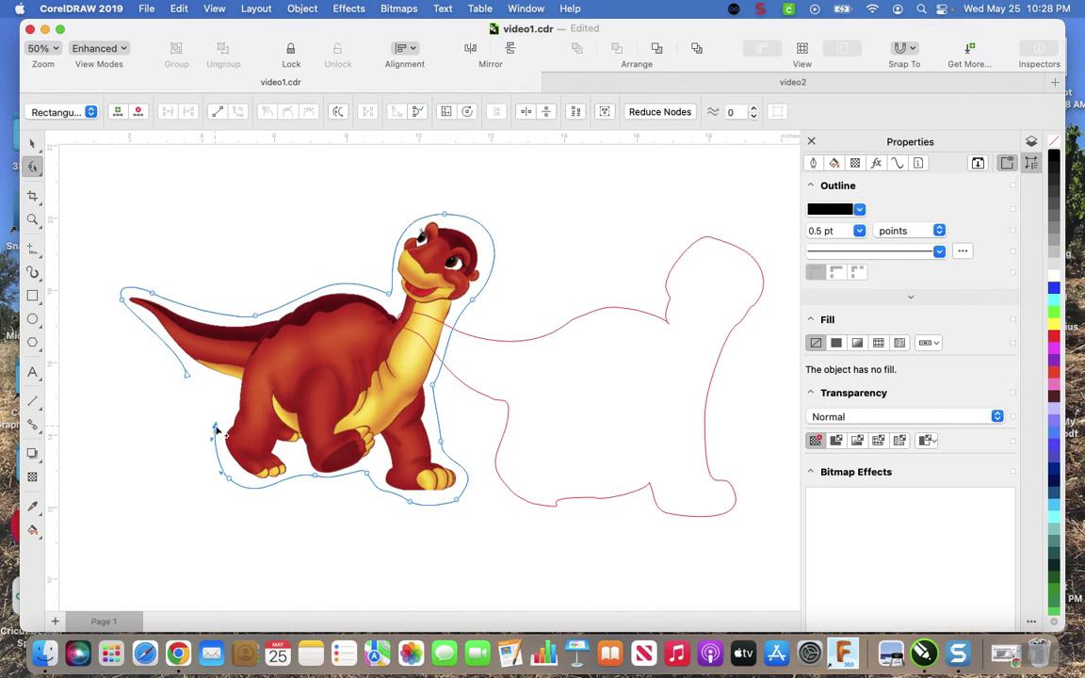
{"action": "right_click", "coordinate": [215, 429]}
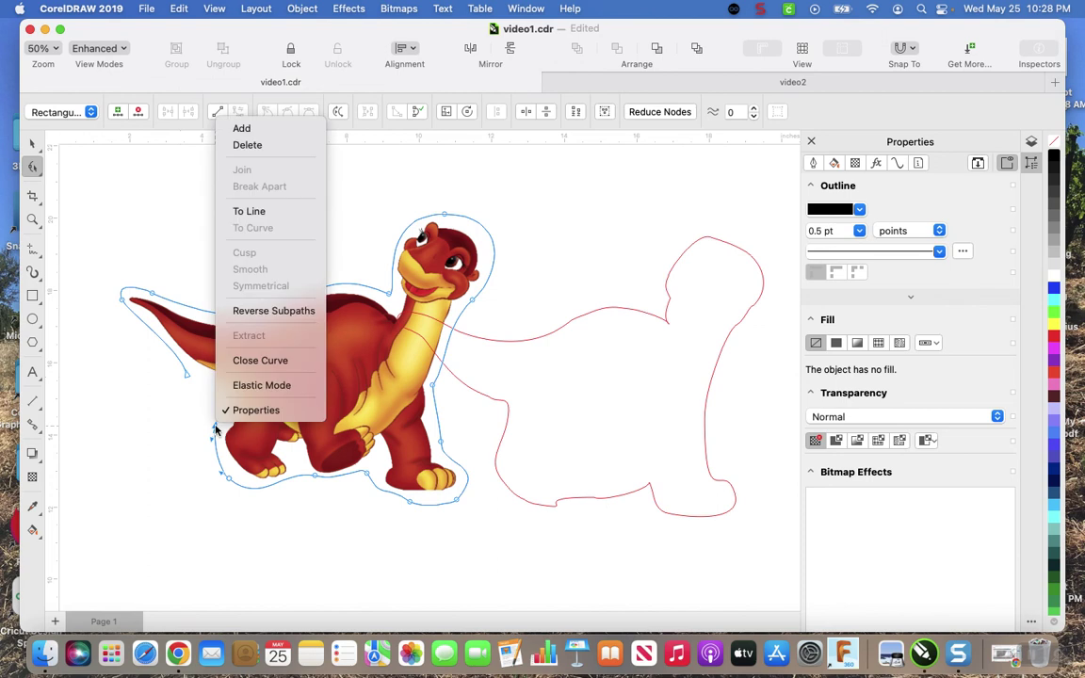
{"action": "left_click", "coordinate": [258, 360]}
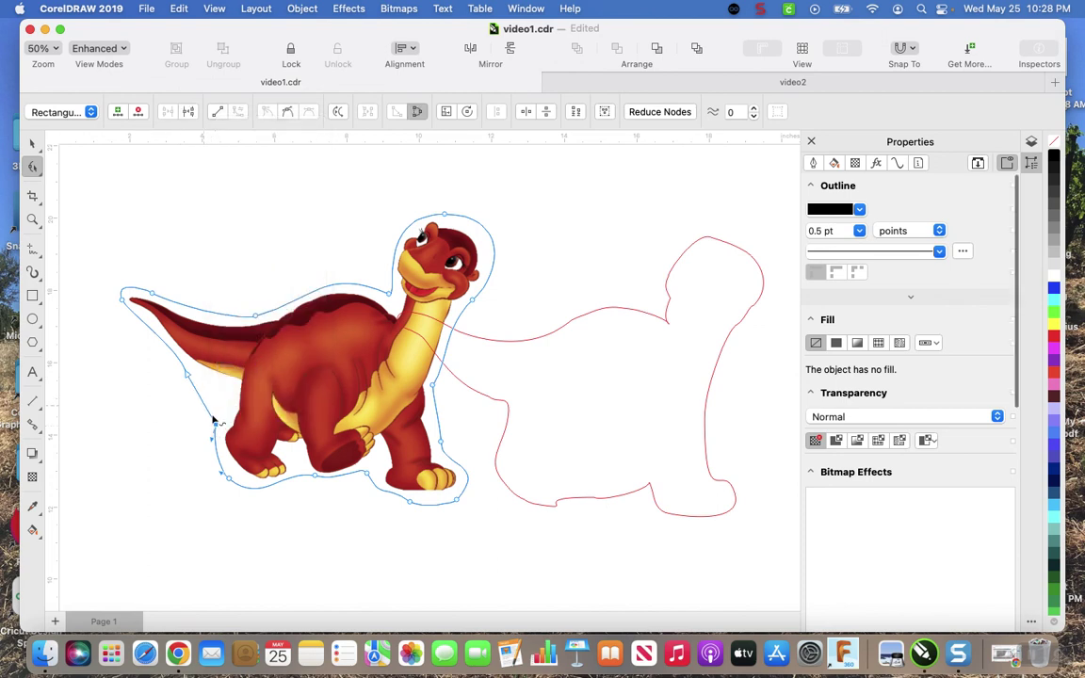
{"action": "left_click_drag", "start_coordinate": [215, 415], "coordinate": [218, 397]}
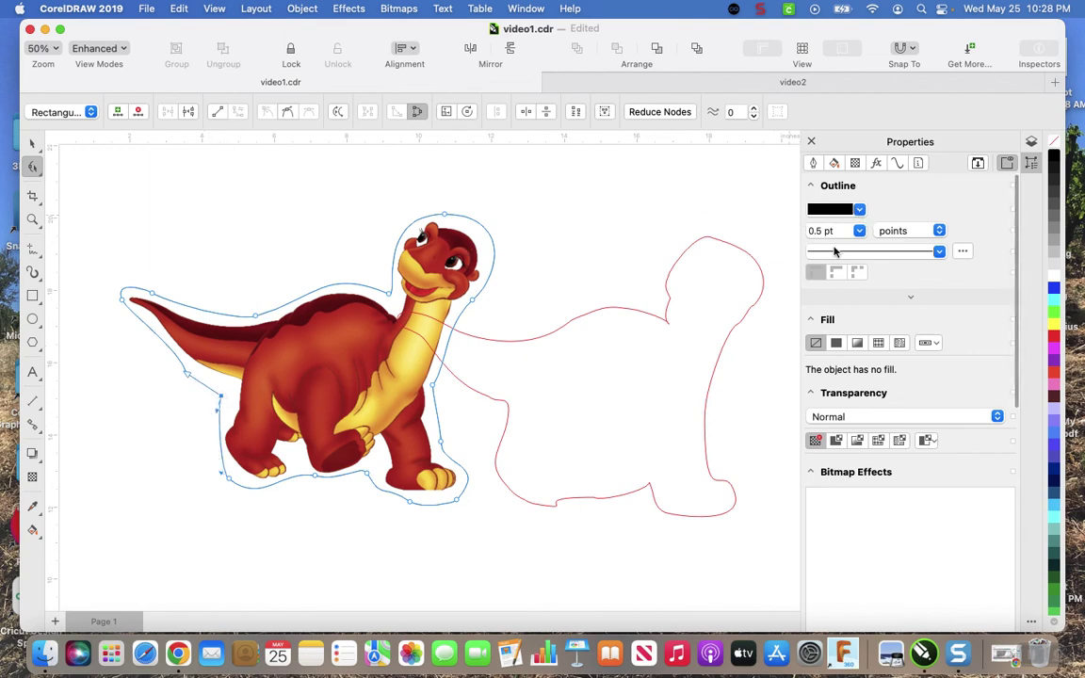